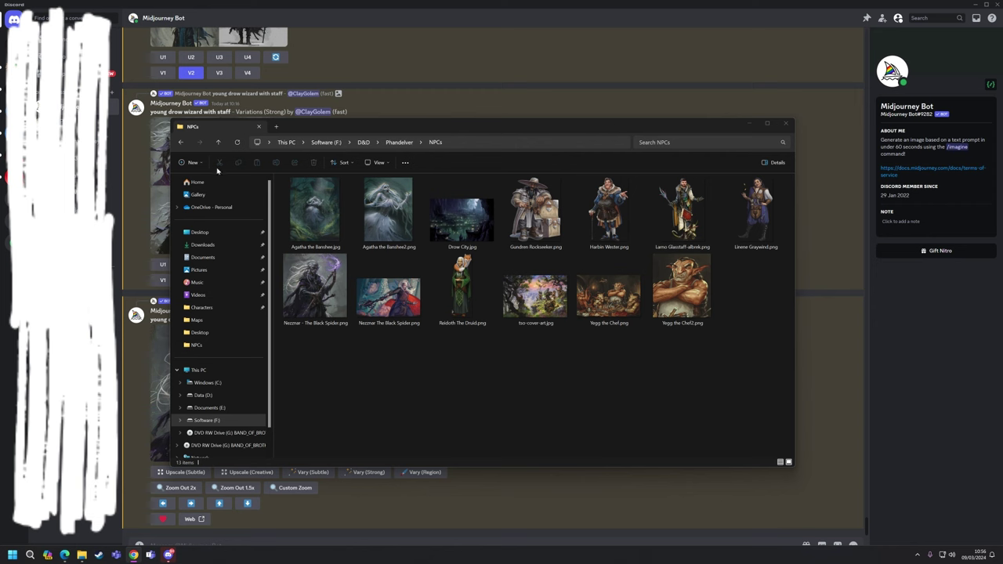
pyautogui.doubleClick(314, 224)
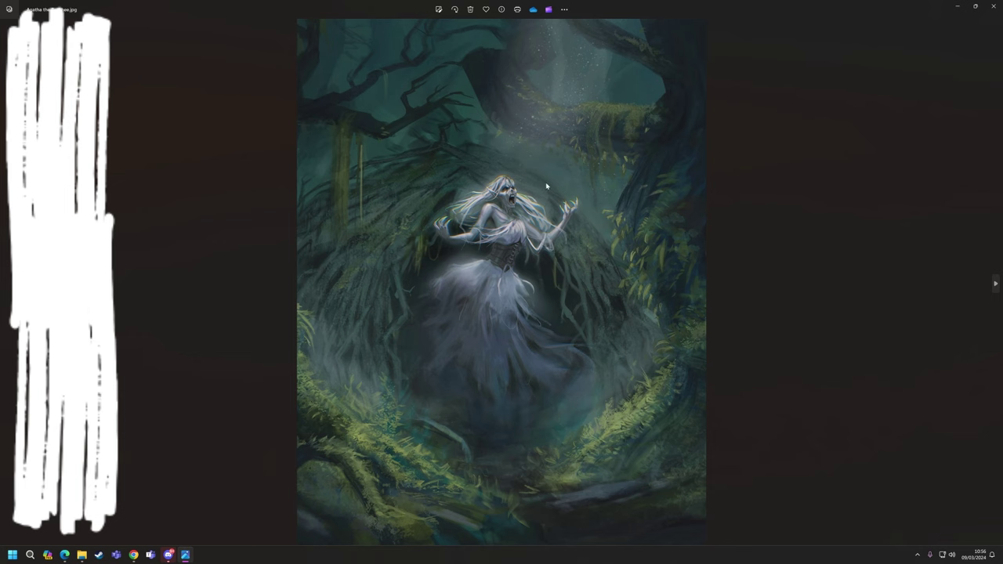
pyautogui.click(992, 7)
pyautogui.doubleClick(389, 219)
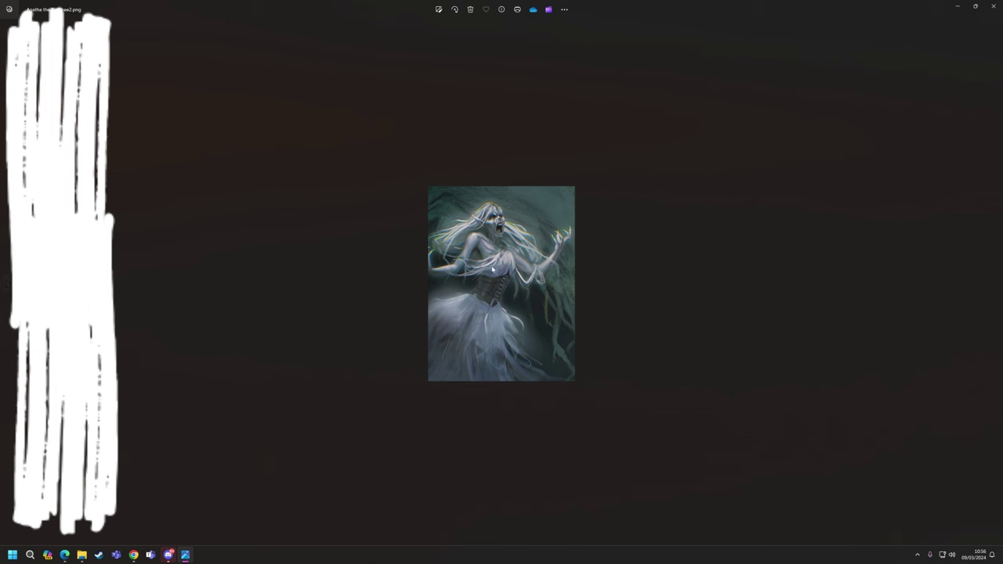
pyautogui.click(993, 8)
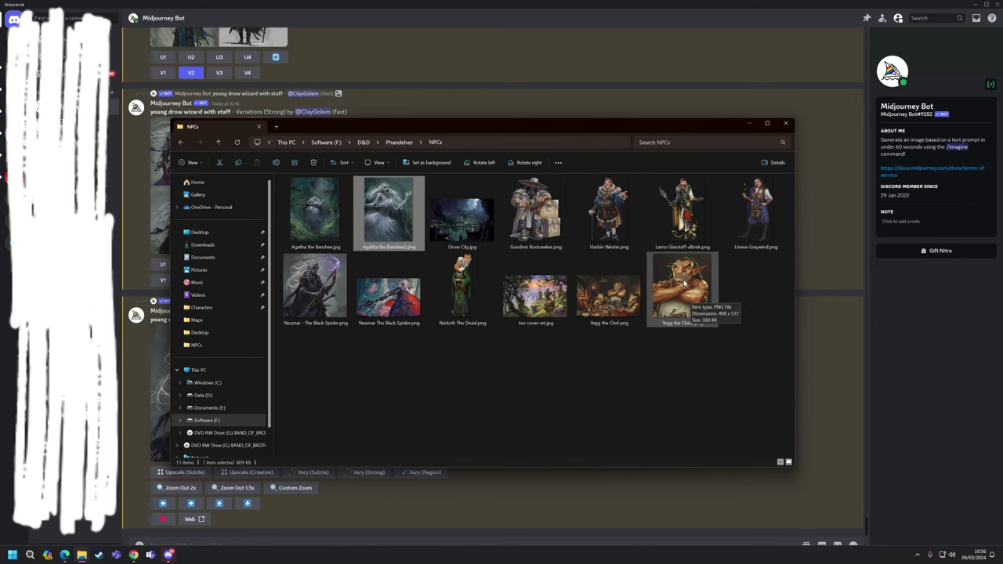
pyautogui.click(545, 392)
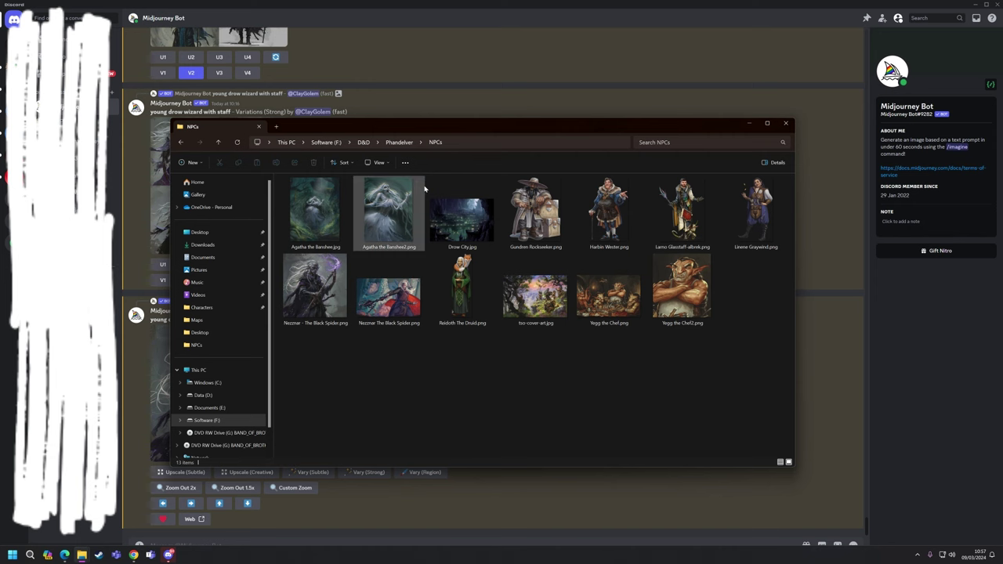
# Drag the File Explorer window off the right edge to uncover the Midjourney Bot chat.
pyautogui.moveTo(444, 129); pyautogui.dragTo(1002, 118)
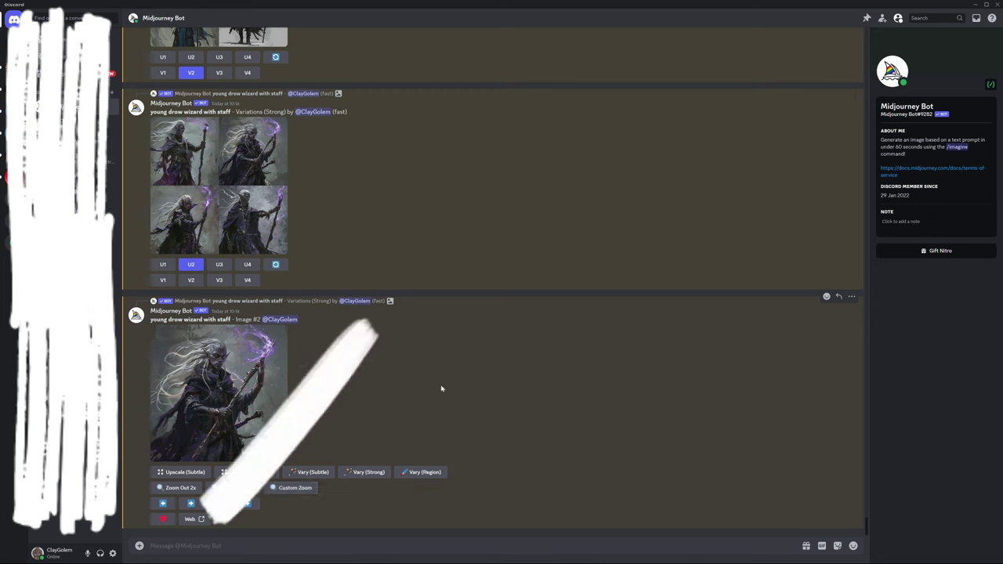
# Send the Midjourney /imagine prompt 'female elf cleric of tymora'.
pyautogui.write('/')
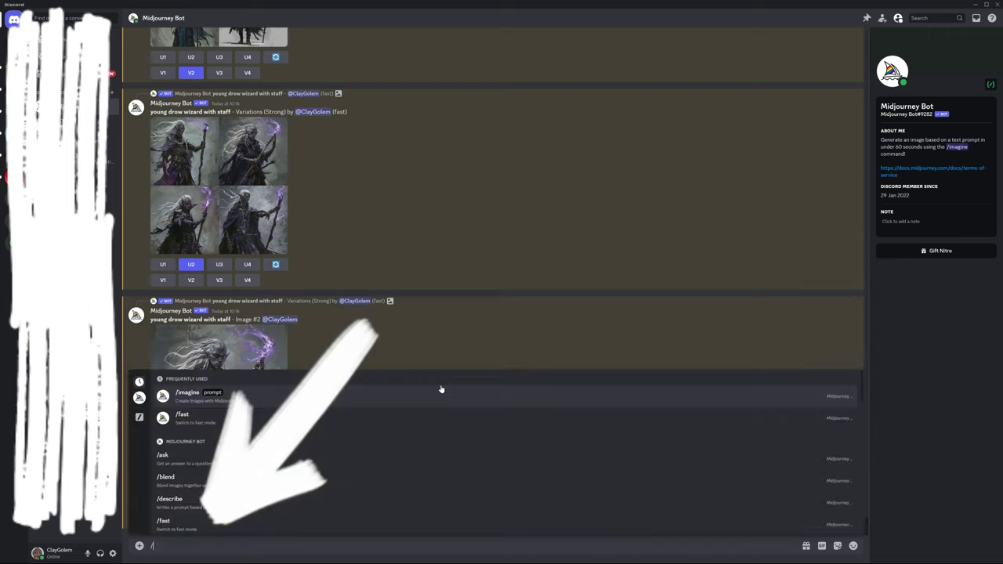
pyautogui.write('imagine')
pyautogui.press('Tab')
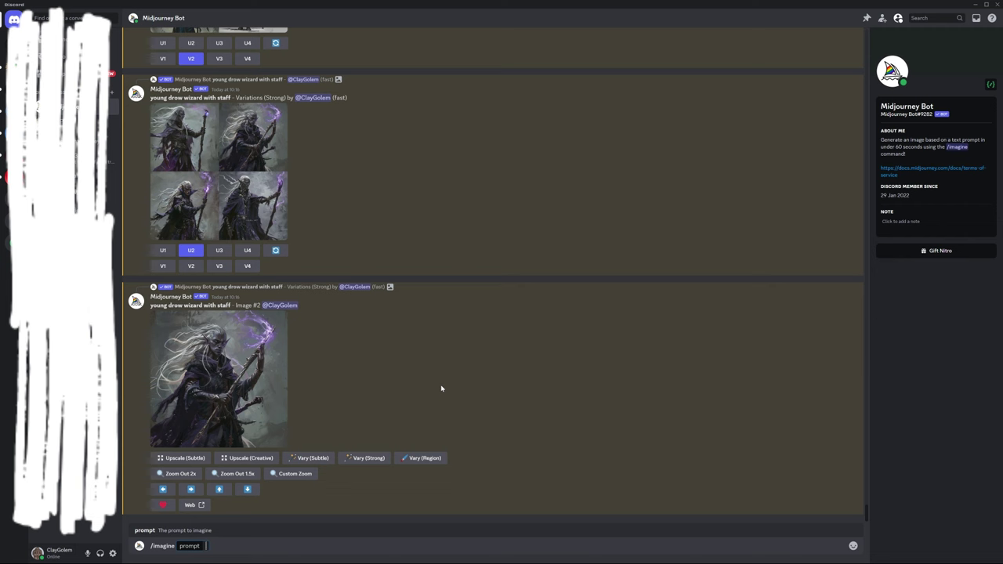
pyautogui.write('elf cleric of tymora')
pyautogui.press('Left')
pyautogui.press('Left')
pyautogui.press('Left')
pyautogui.press('Left')
pyautogui.press('Left')
pyautogui.press('Left')
pyautogui.press('Left')
pyautogui.press('Left')
pyautogui.press('Left')
pyautogui.press('Left')
pyautogui.write('female')
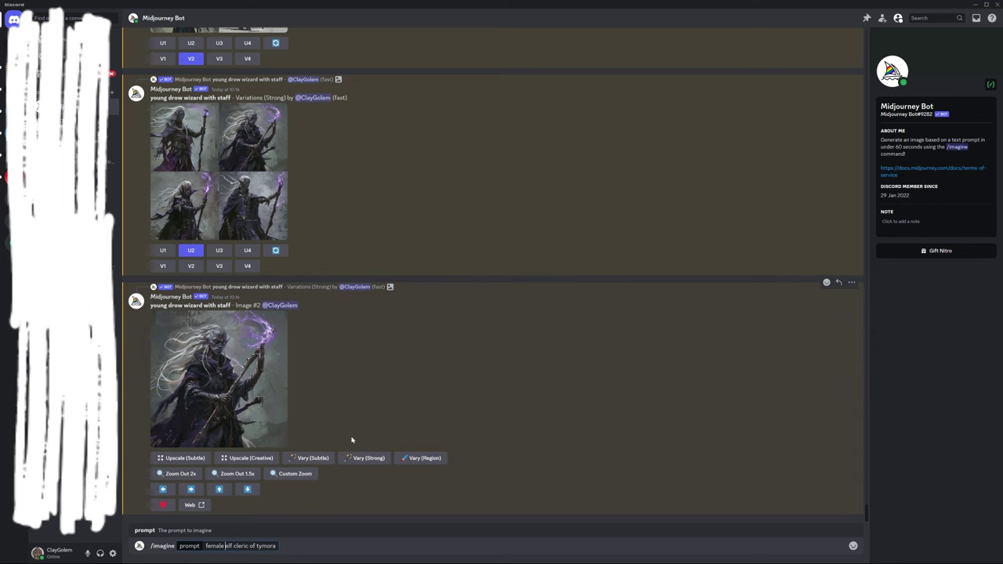
pyautogui.press('Return')
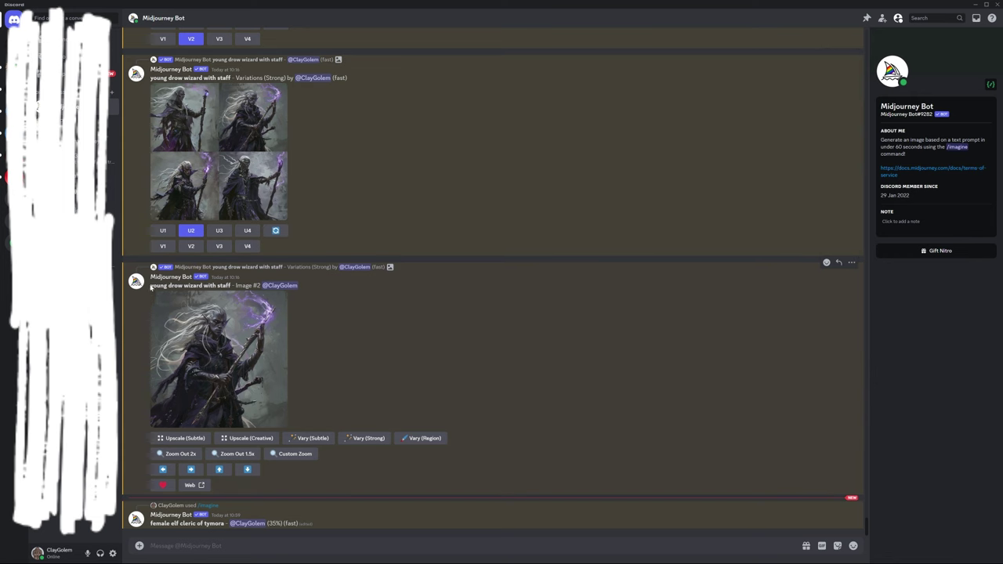
# Select the young drow wizard prompt text and scroll down to the finished elf cleric grid.
pyautogui.moveTo(152, 285); pyautogui.dragTo(232, 286)
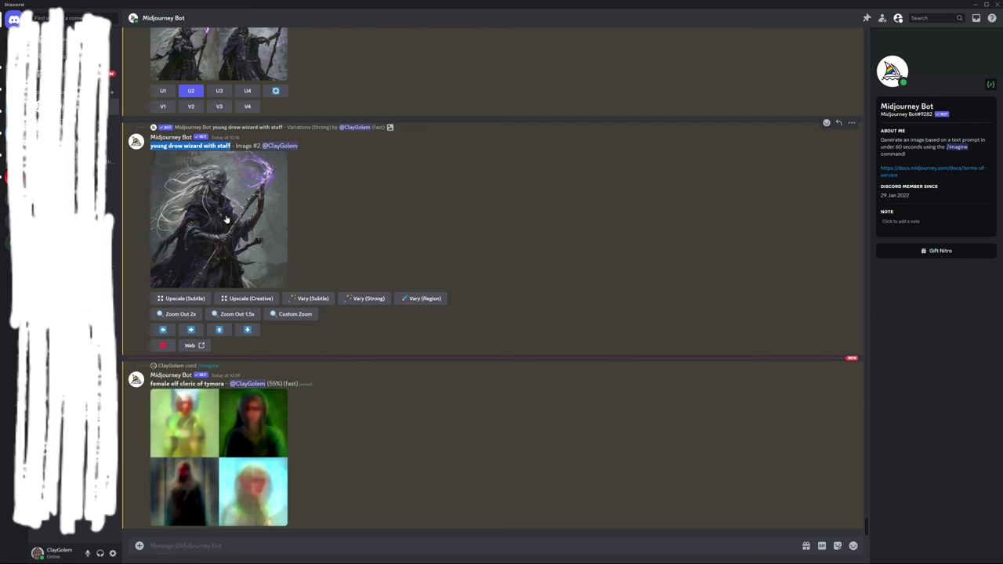
pyautogui.scroll(5, 226, 220)
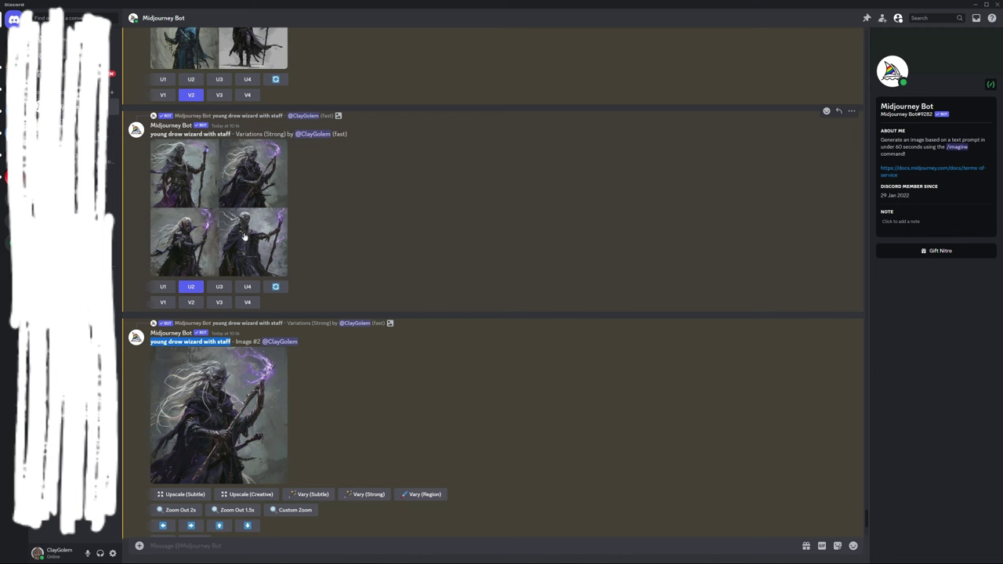
pyautogui.scroll(-3, 374, 213)
pyautogui.scroll(-3, 376, 211)
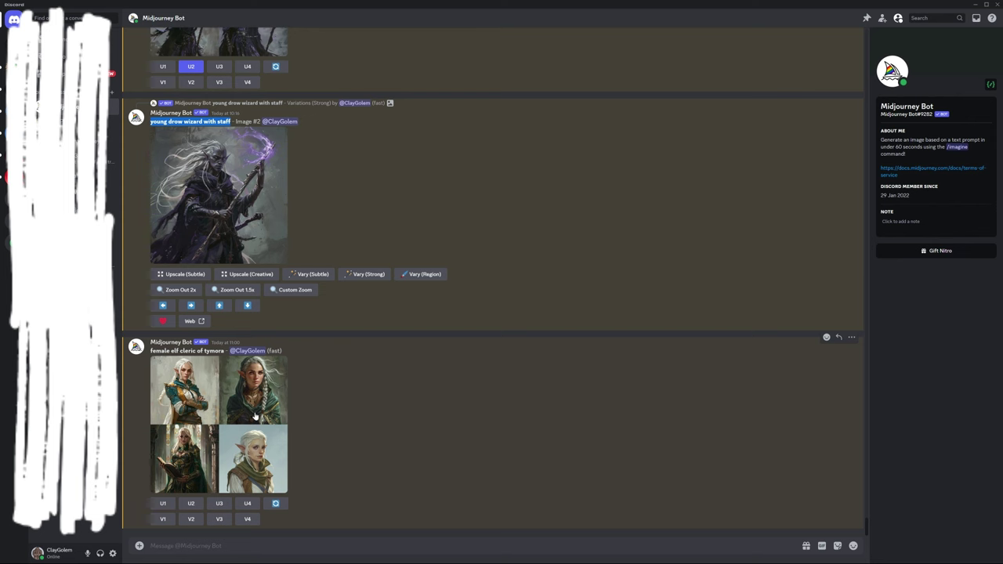
# Preview the elf cleric grid, request V2 strong variations, then inspect the new grid enlarged.
pyautogui.click(235, 416)
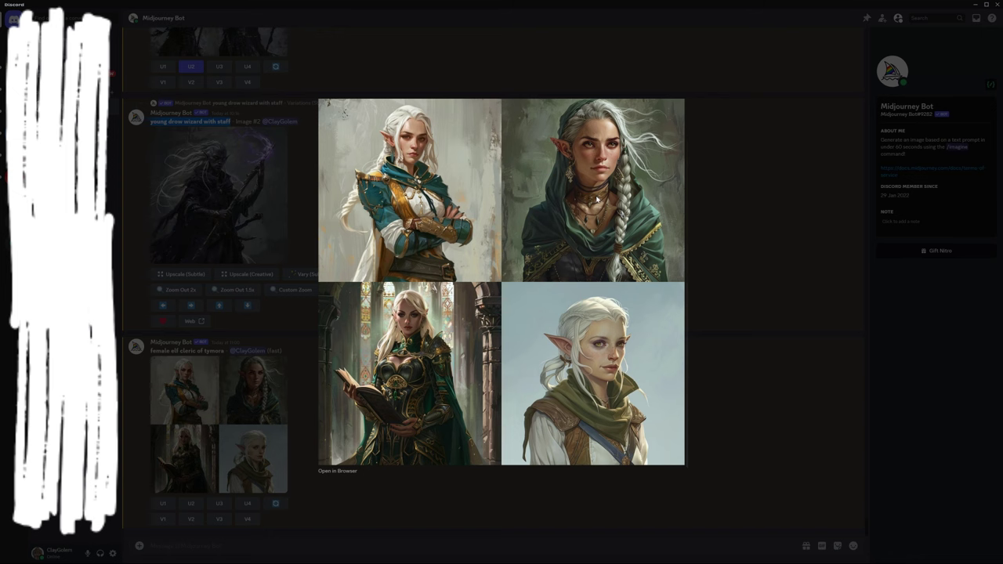
pyautogui.click(732, 239)
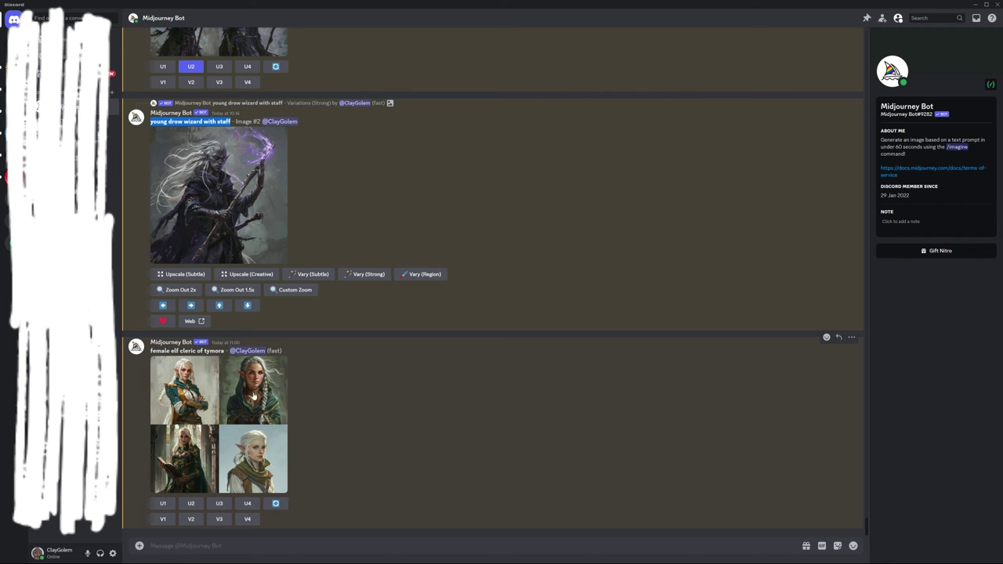
pyautogui.click(191, 521)
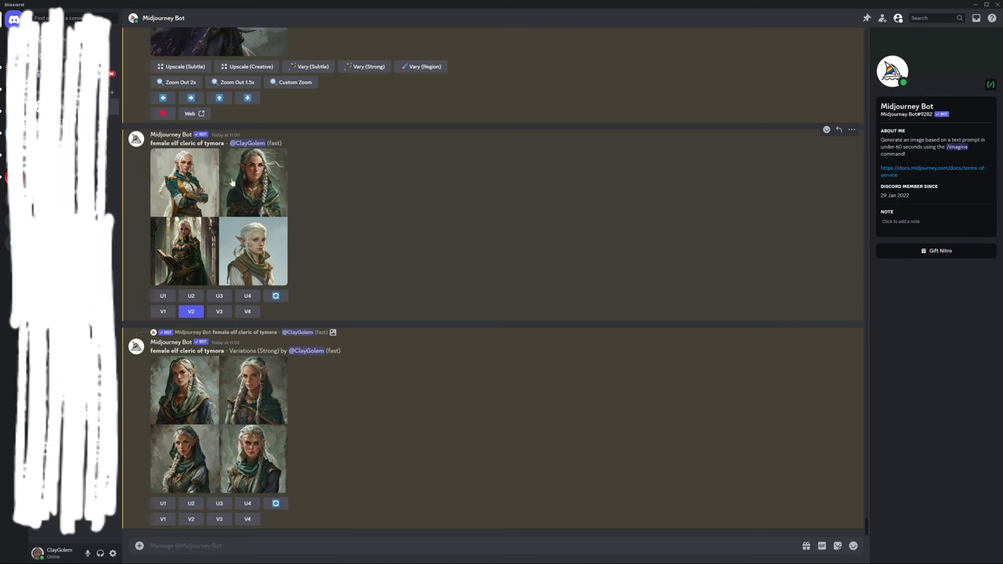
pyautogui.click(235, 409)
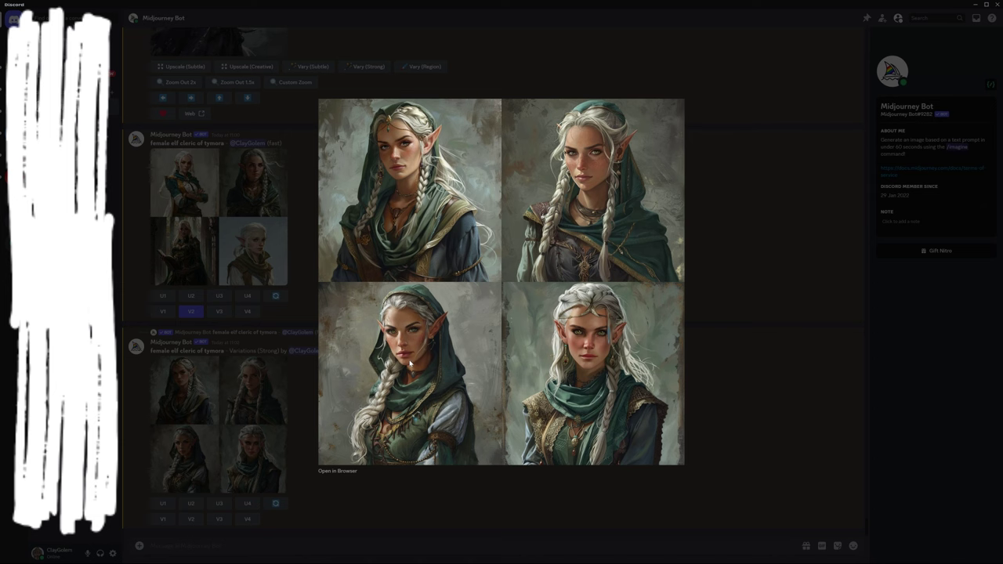
pyautogui.click(430, 515)
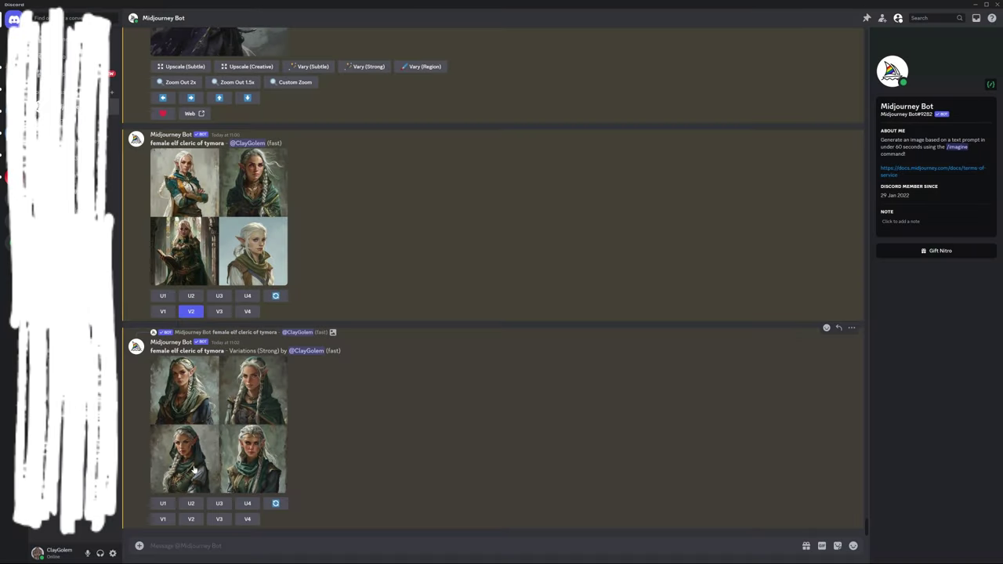
# Upscale the third variation with U3, enlarge Image #3, and bring up its save options.
pyautogui.click(219, 503)
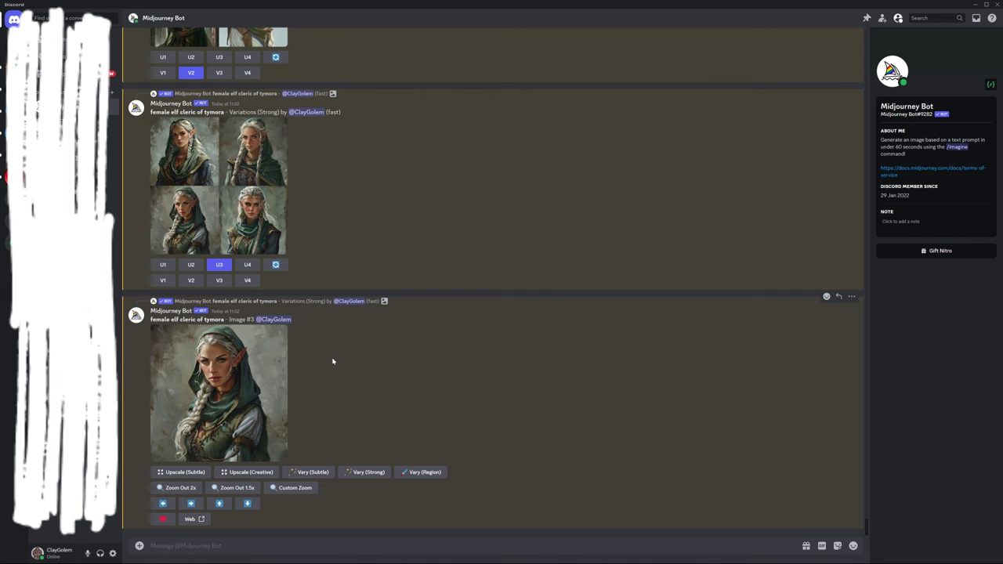
pyautogui.click(218, 399)
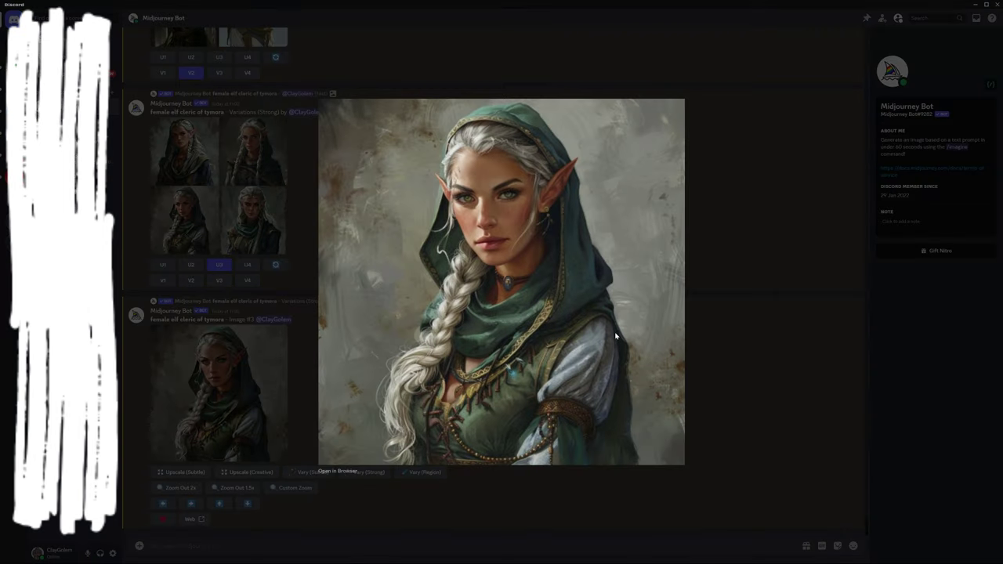
pyautogui.rightClick(513, 250)
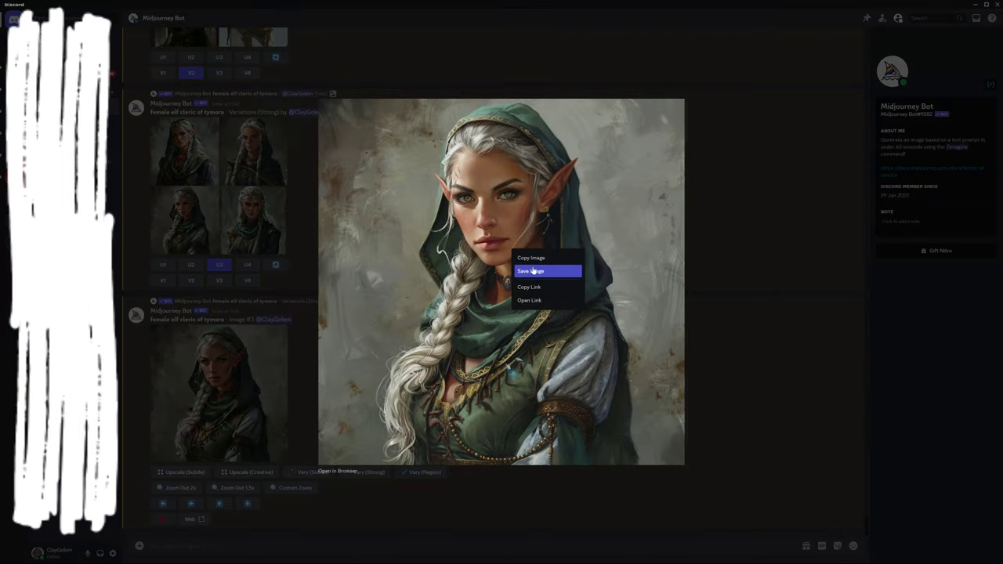
# Save the upscaled cleric as 'Sister Garaele.png' in Documents (E:) Phandelver NPCs, then close the viewer.
pyautogui.click(540, 269)
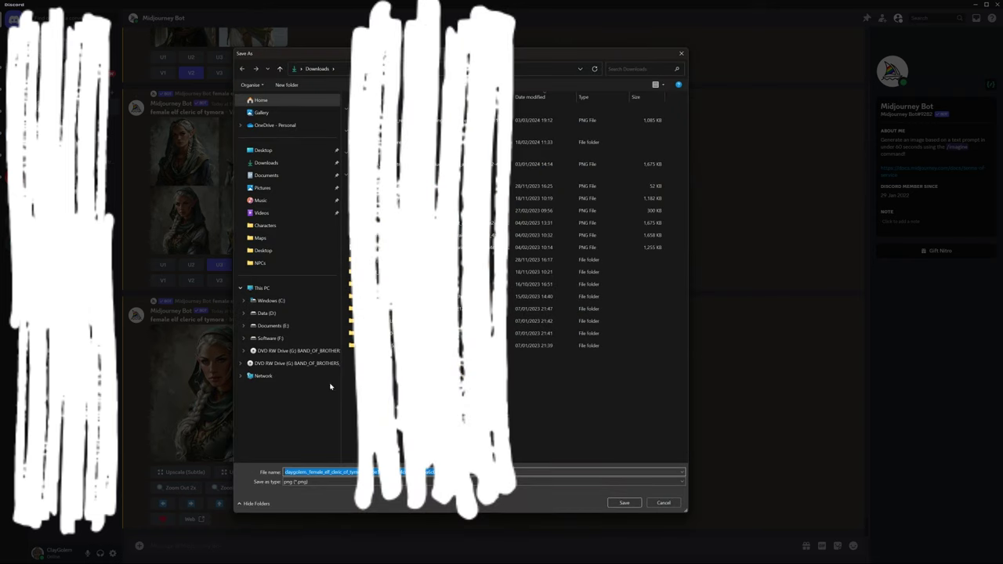
pyautogui.click(283, 330)
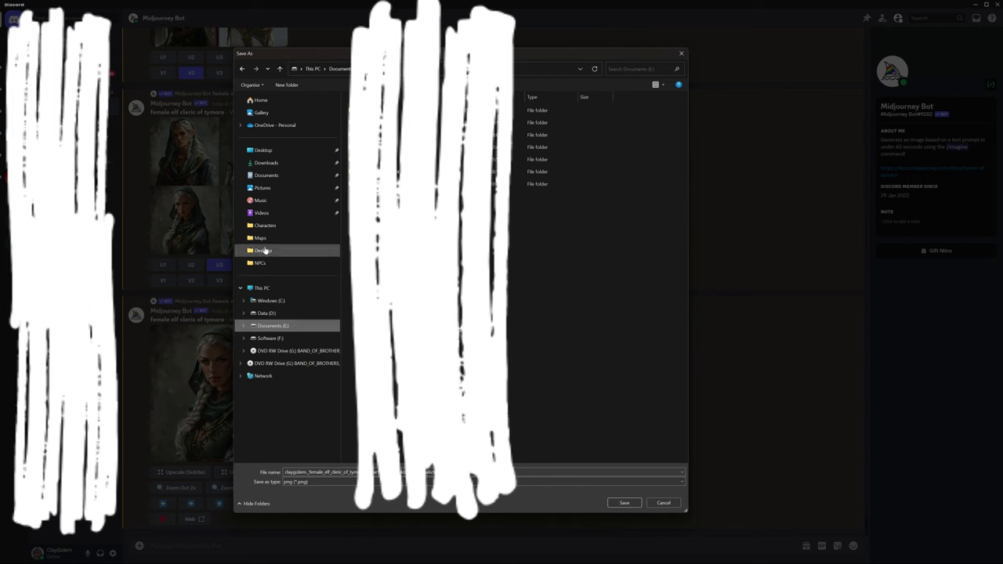
pyautogui.click(317, 263)
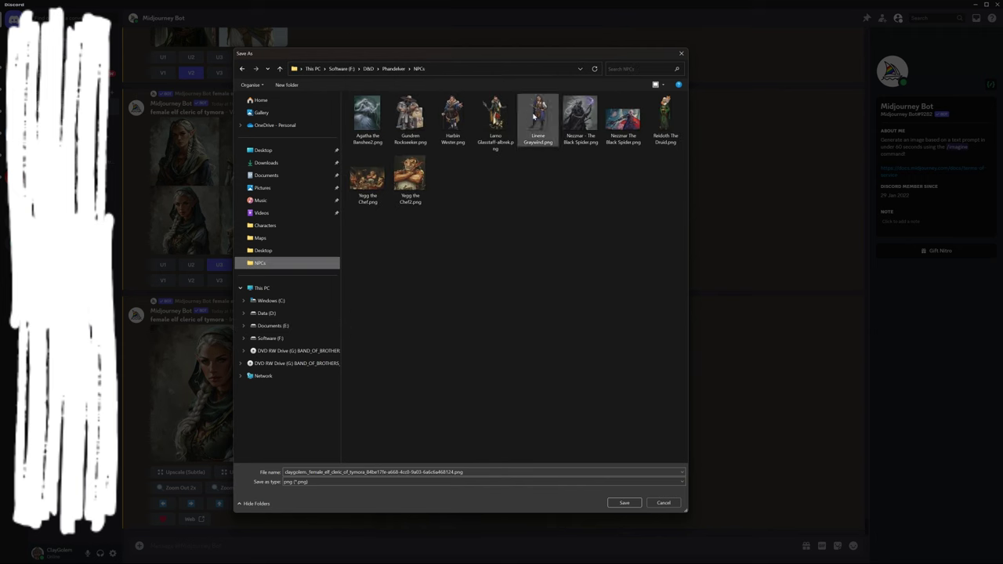
pyautogui.click(396, 470)
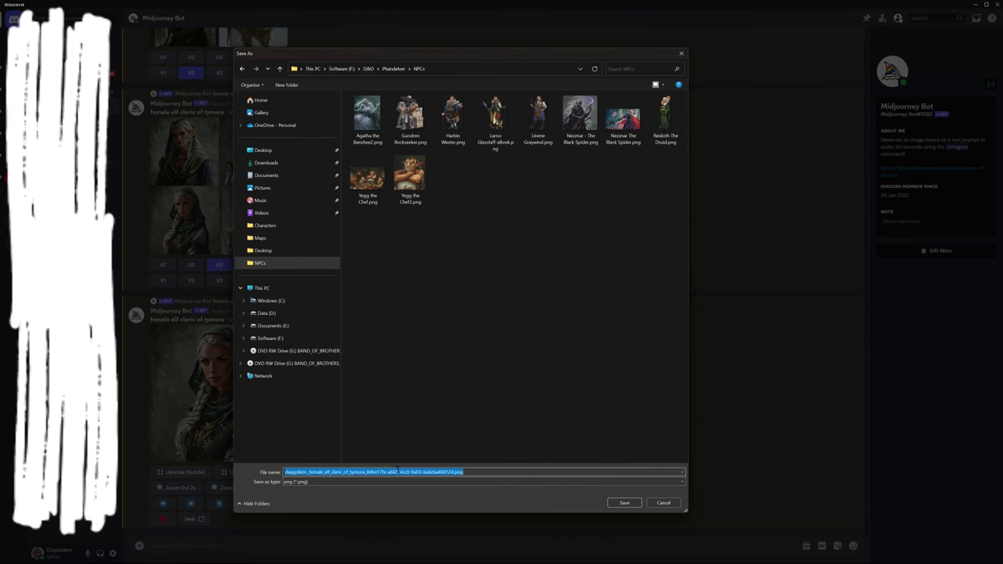
pyautogui.write('Sil')
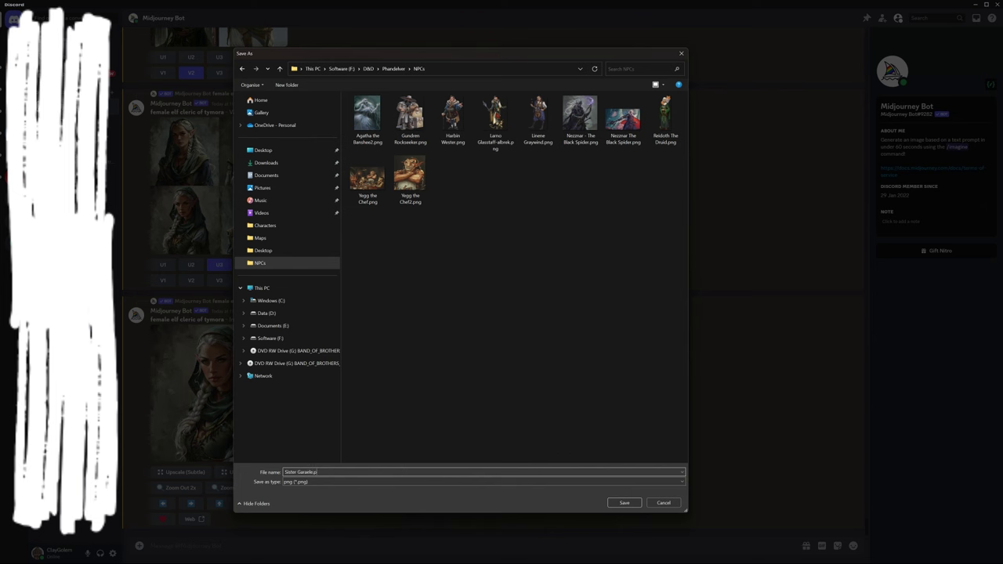
pyautogui.write('ng')
pyautogui.press('Return')
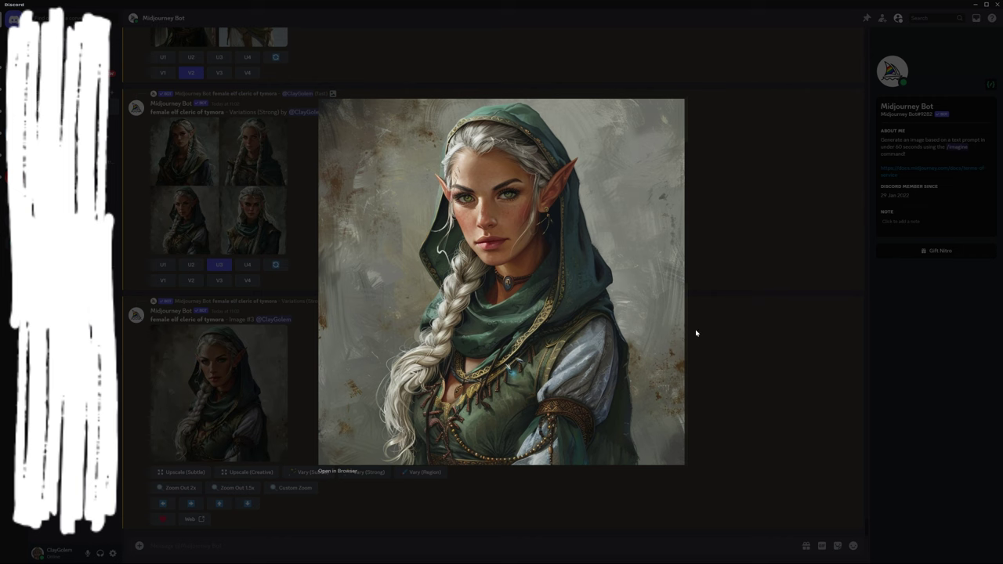
pyautogui.click(459, 541)
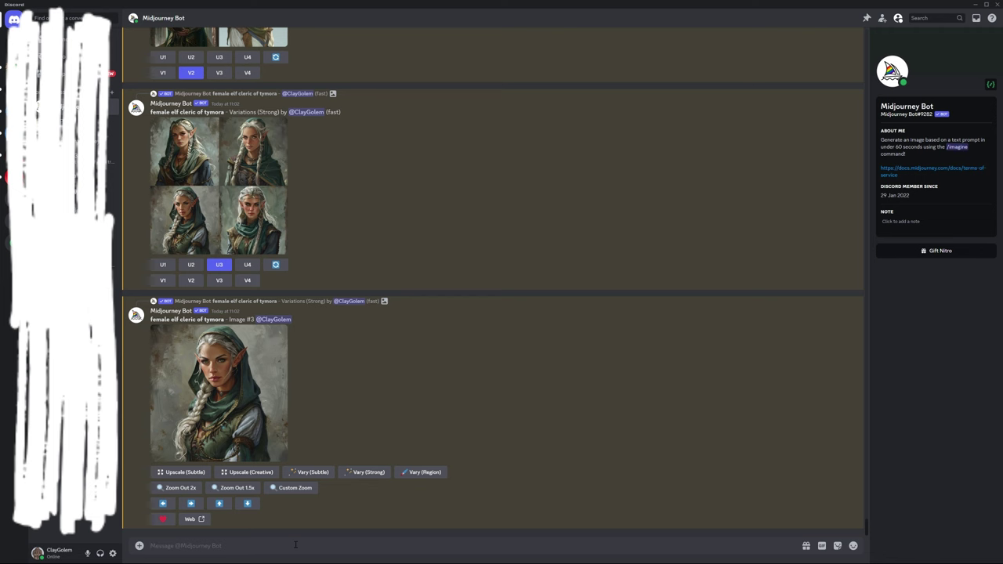
pyautogui.scroll(3, 373, 510)
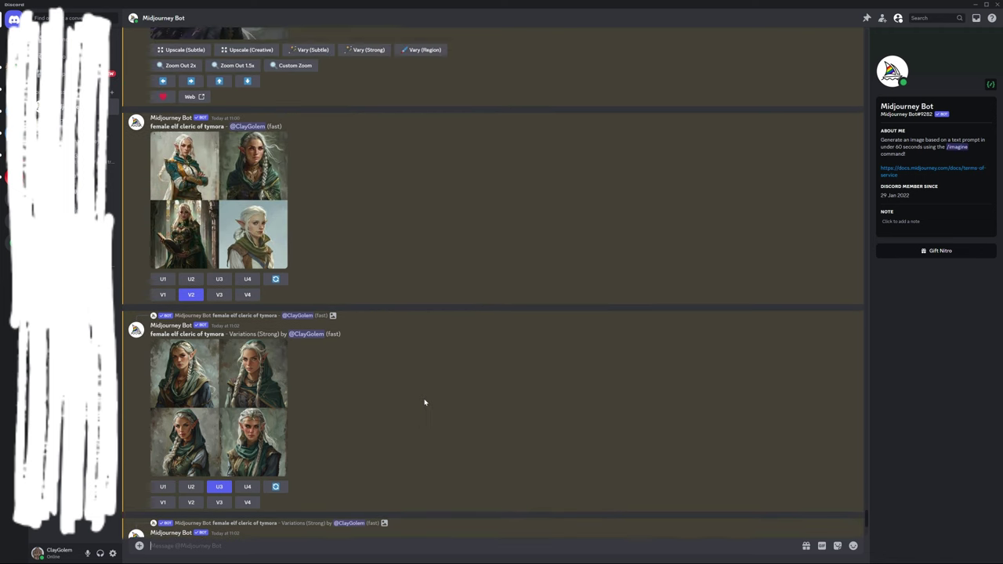
pyautogui.scroll(10, 424, 402)
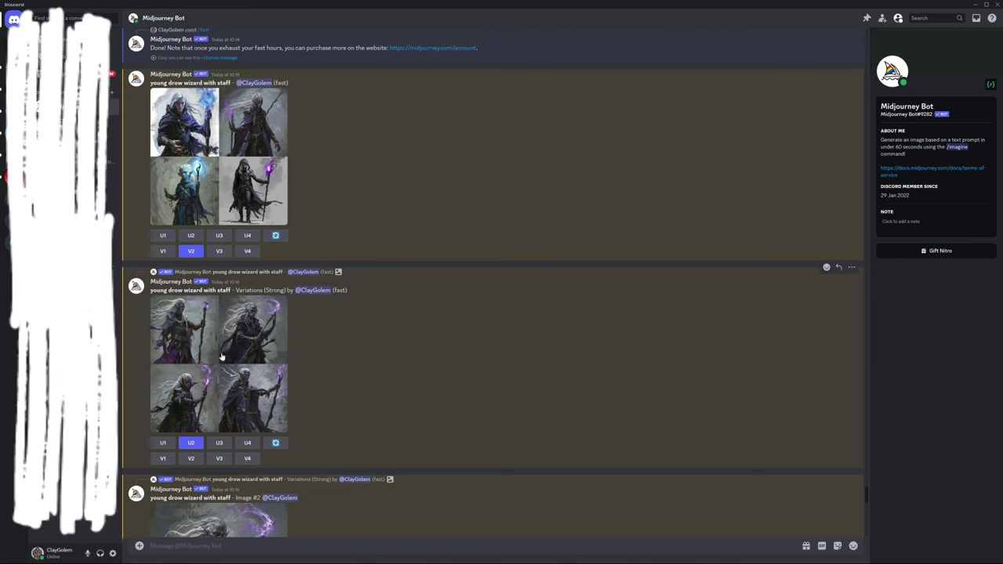
pyautogui.scroll(10, 376, 212)
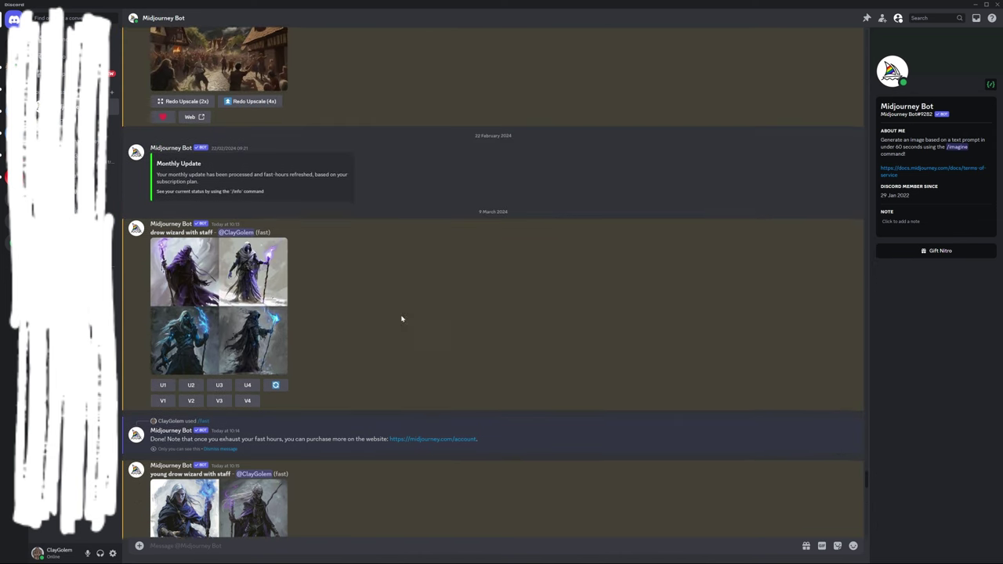
pyautogui.scroll(8, 420, 304)
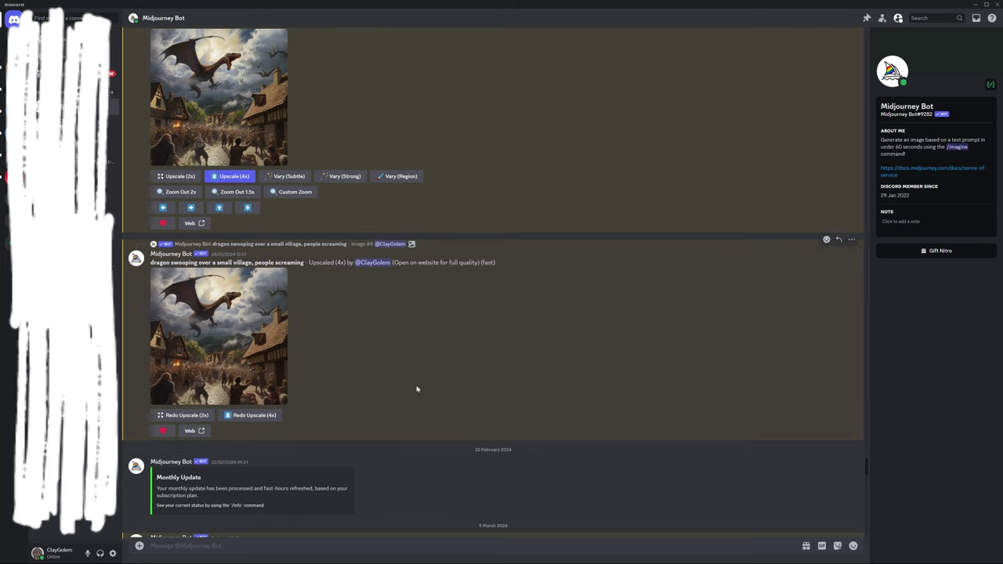
pyautogui.scroll(14, 310, 329)
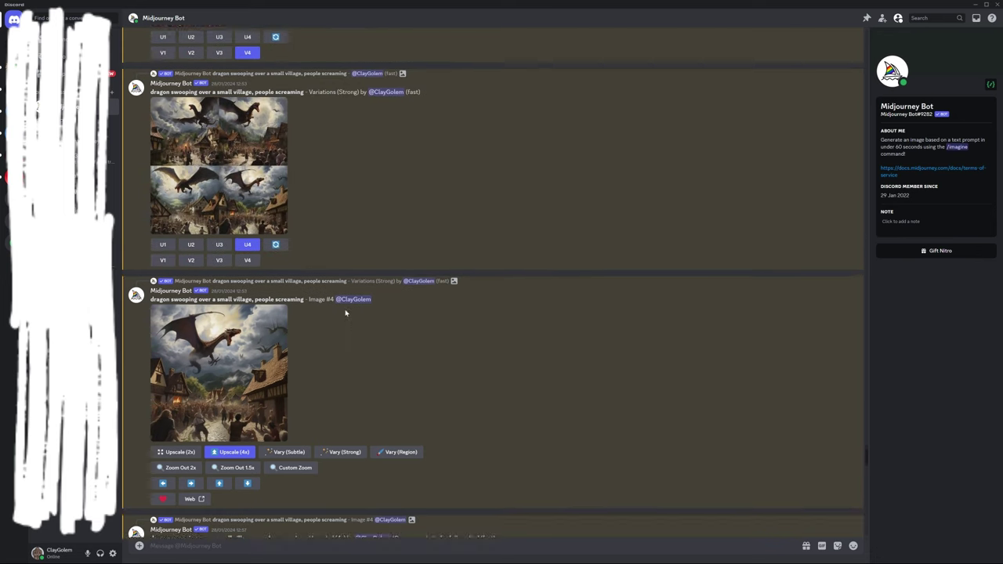
pyautogui.scroll(15, 319, 316)
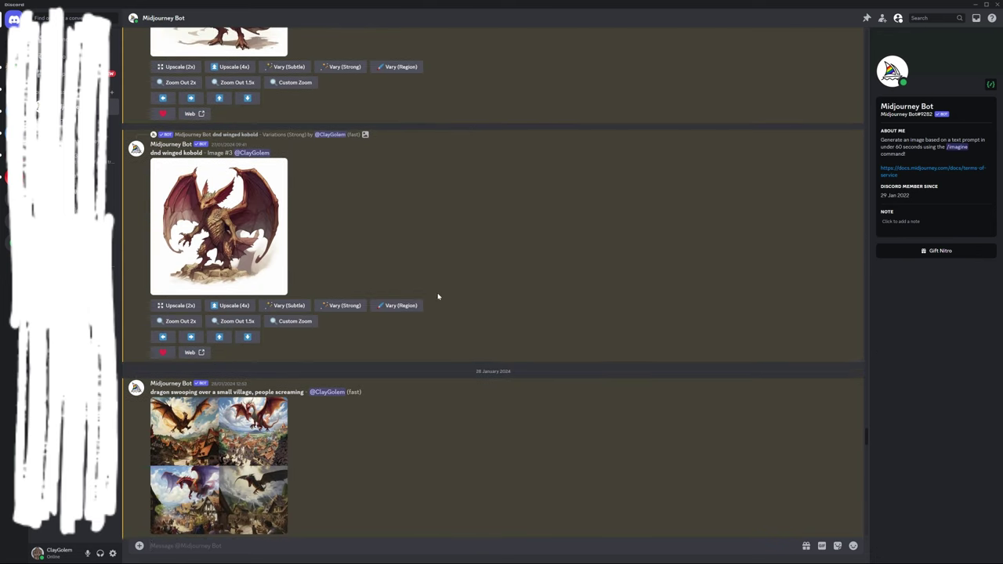
pyautogui.scroll(6, 434, 305)
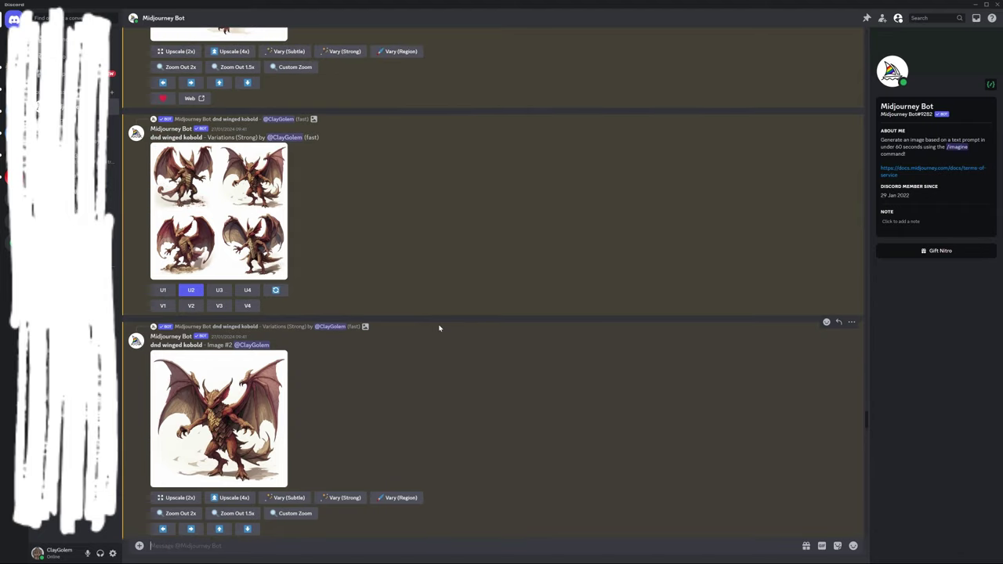
pyautogui.scroll(3, 437, 324)
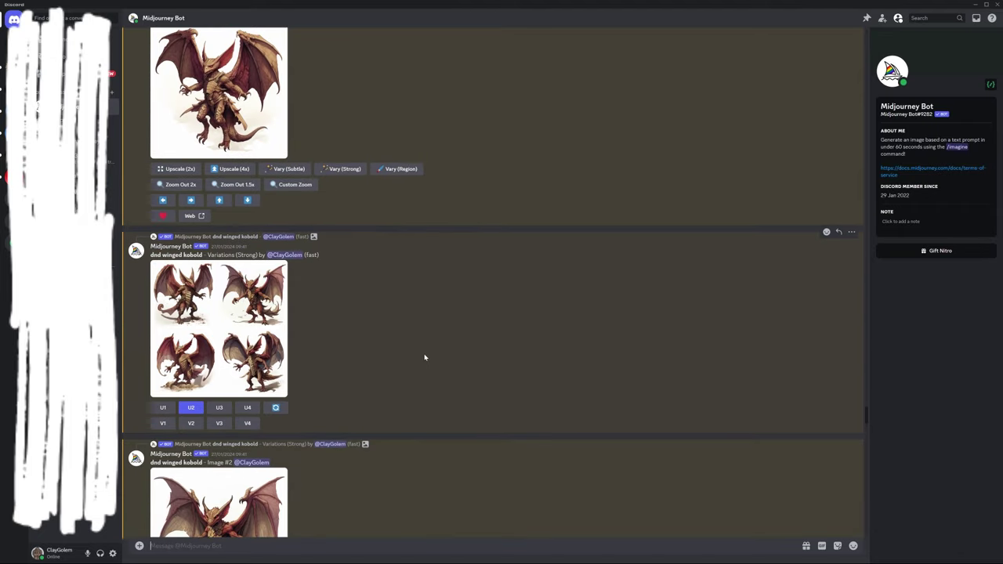
pyautogui.scroll(3, 425, 358)
pyautogui.scroll(8, 425, 358)
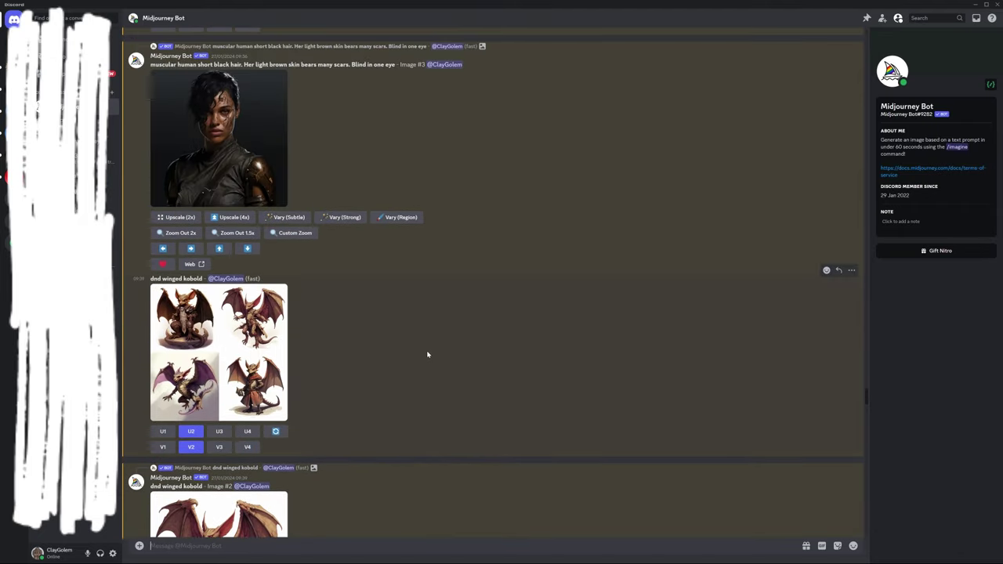
pyautogui.scroll(2, 429, 349)
pyautogui.scroll(3, 443, 354)
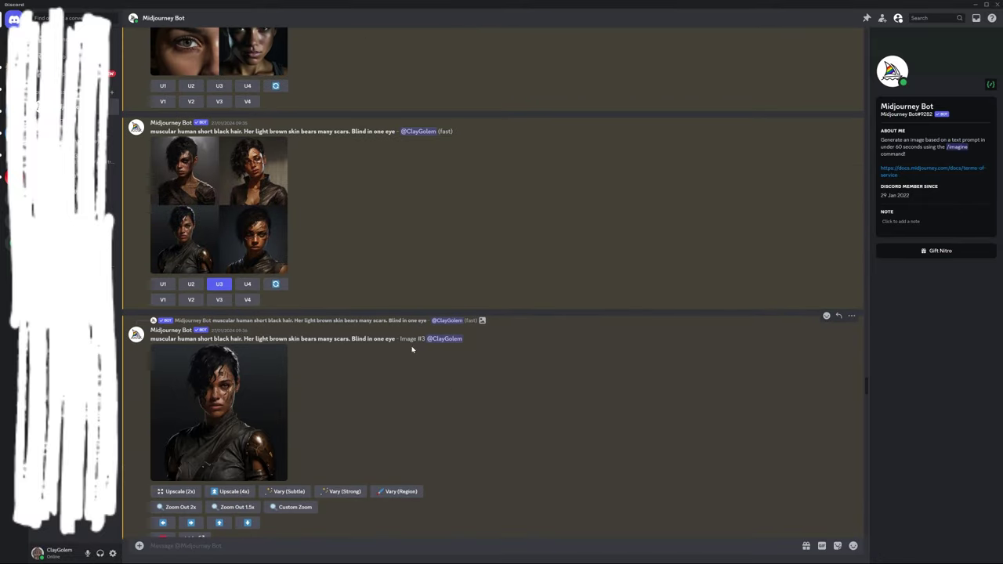
pyautogui.scroll(5, 347, 353)
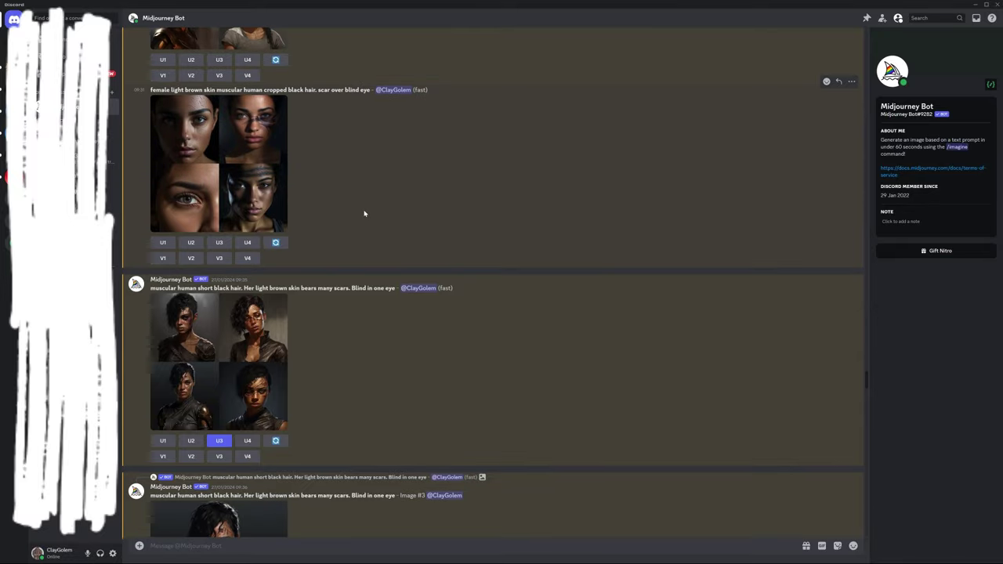
pyautogui.scroll(6, 364, 213)
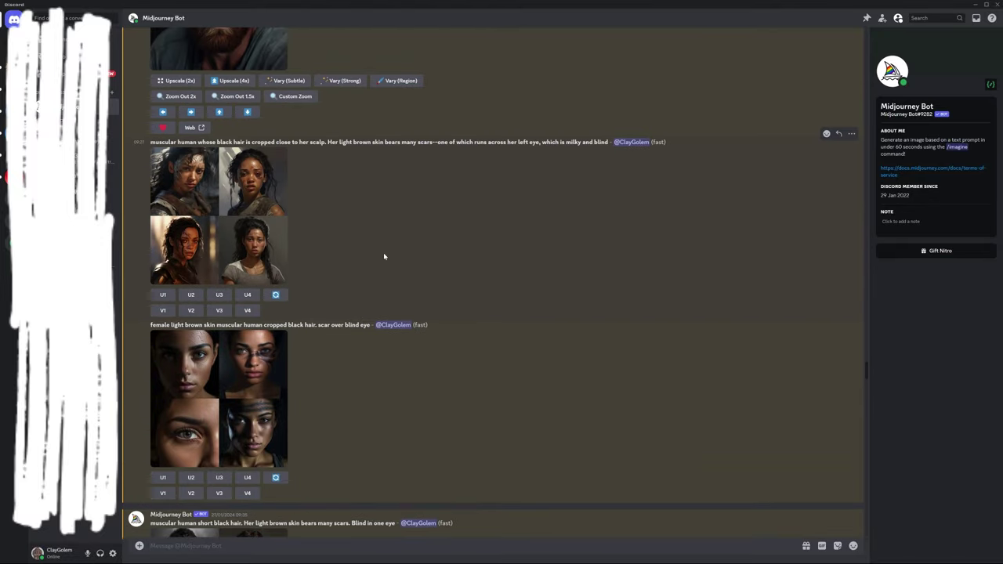
pyautogui.scroll(8, 386, 259)
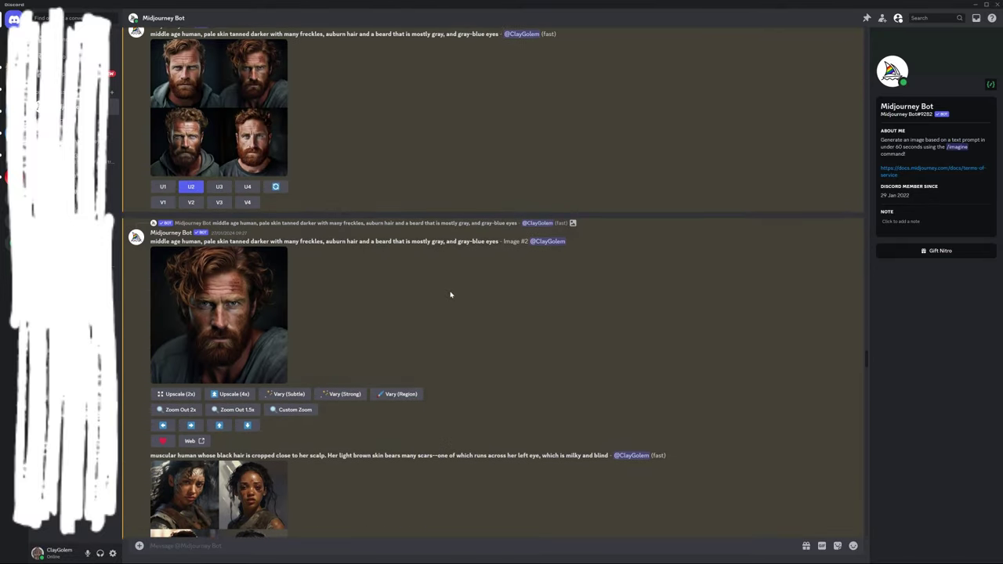
pyautogui.scroll(4, 451, 295)
pyautogui.scroll(-1, 451, 304)
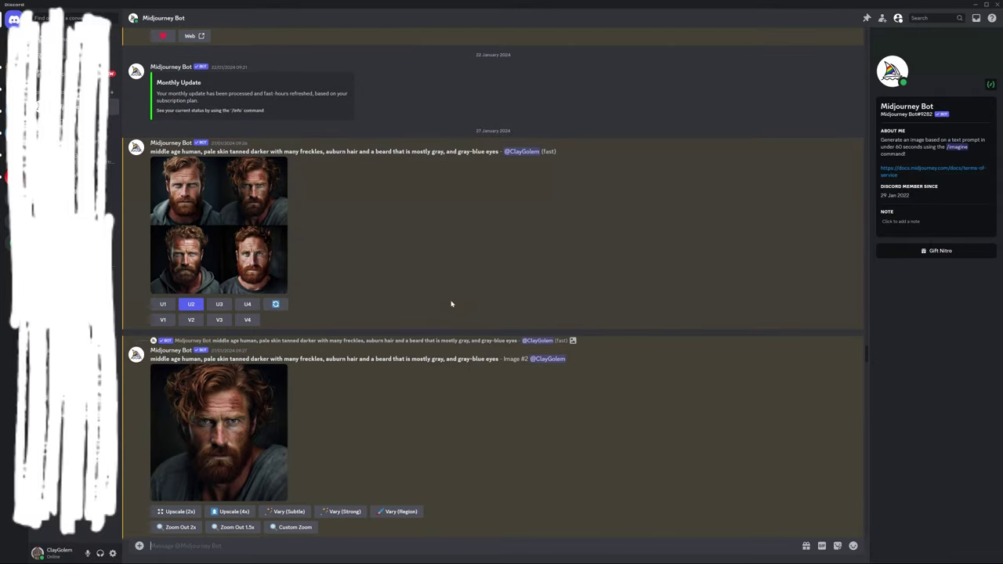
pyautogui.scroll(3, 410, 353)
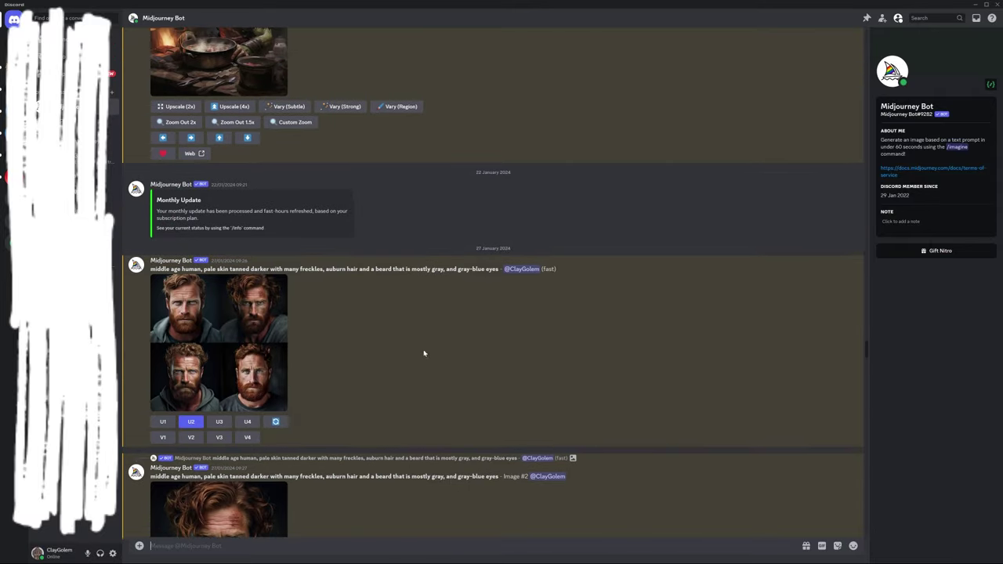
pyautogui.scroll(2, 452, 287)
pyautogui.scroll(6, 474, 243)
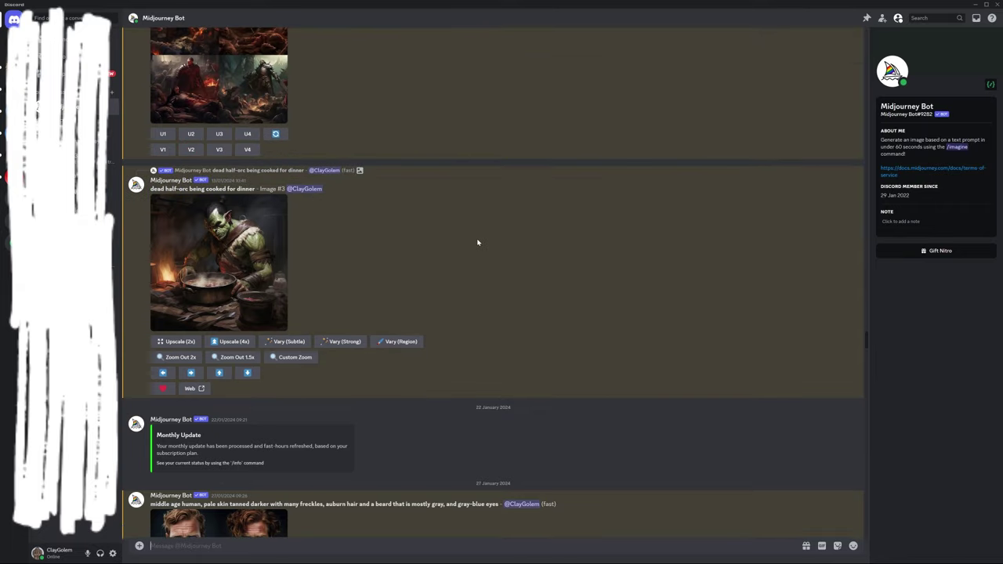
# Preview and close the half-orc image, then scroll down to the latest elf cleric upscale.
pyautogui.scroll(1, 467, 289)
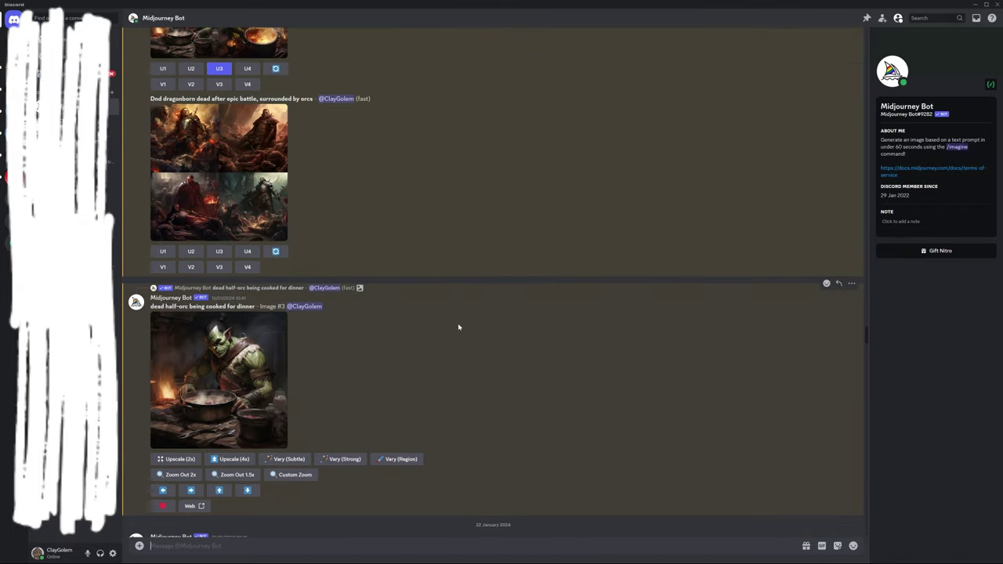
pyautogui.scroll(3, 484, 224)
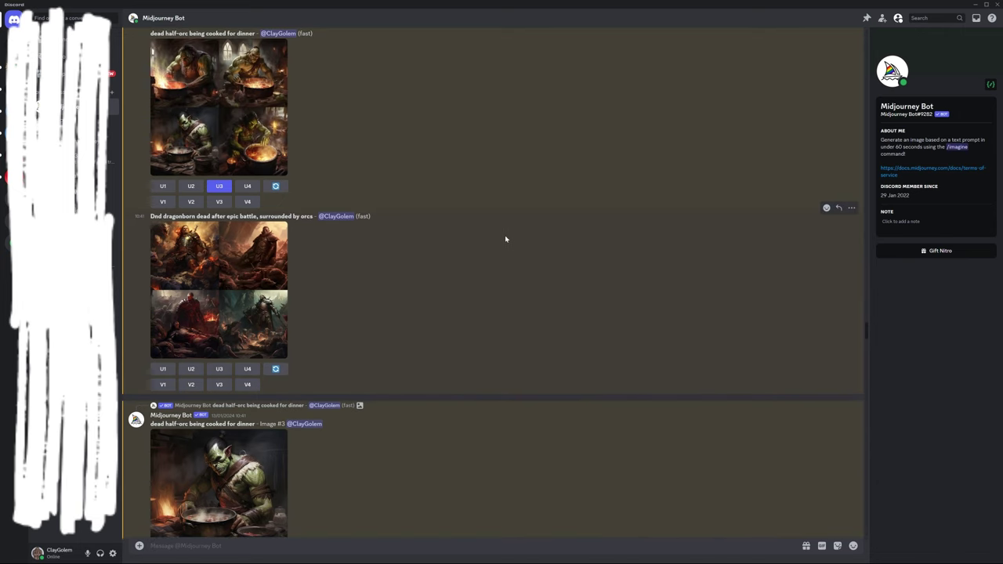
pyautogui.scroll(-1, 503, 248)
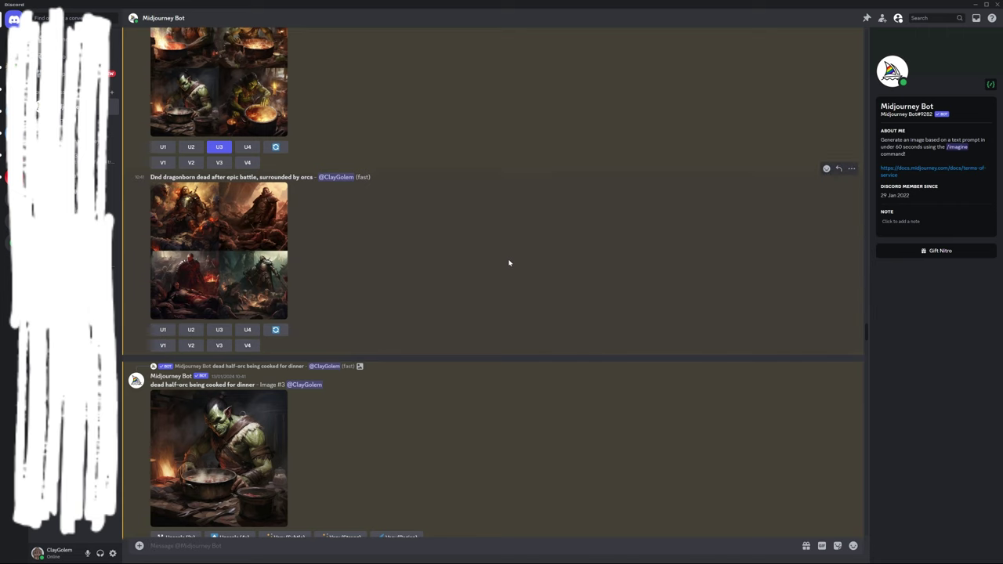
pyautogui.scroll(1, 506, 251)
pyautogui.scroll(-2, 504, 238)
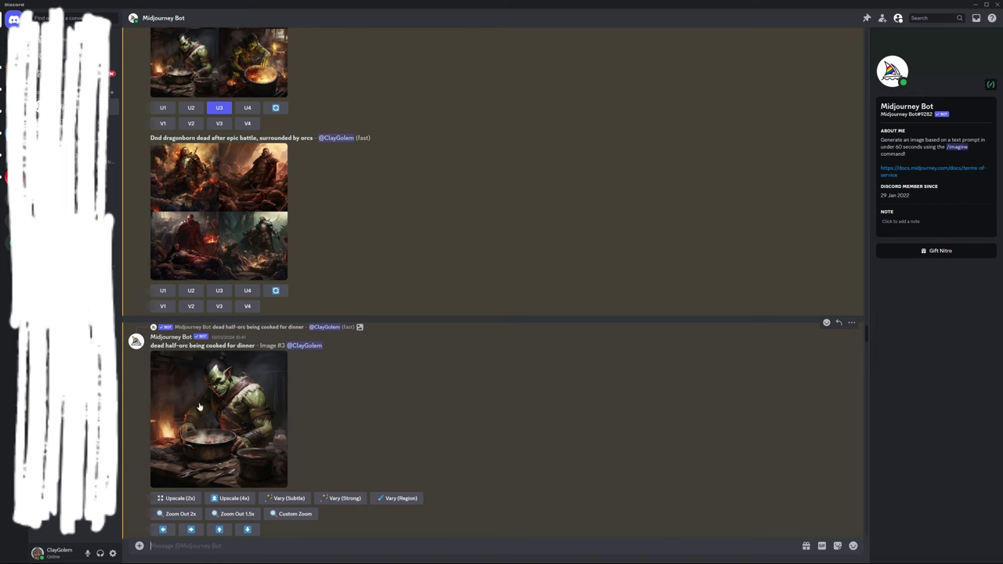
pyautogui.click(212, 416)
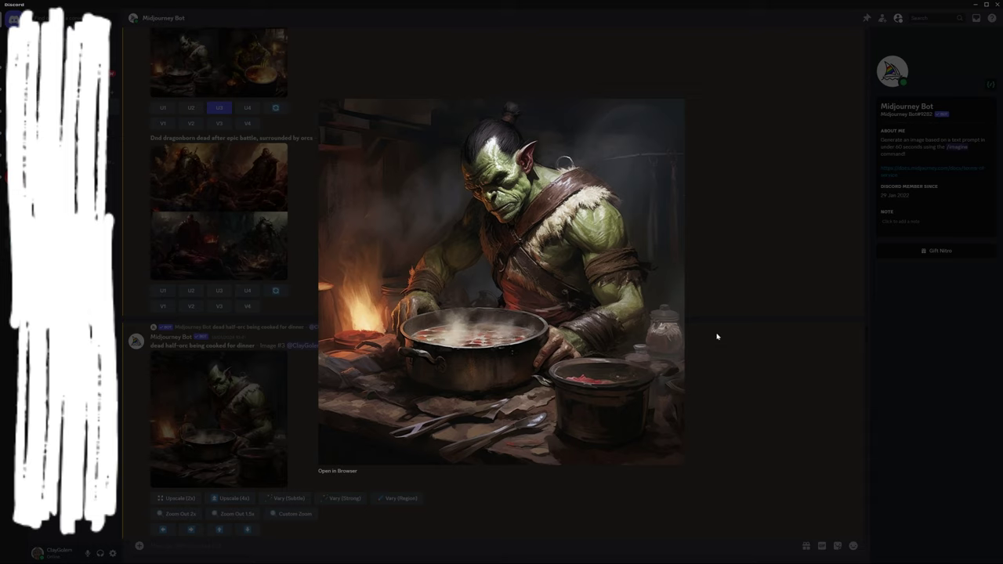
pyautogui.click(742, 227)
pyautogui.scroll(-10, 414, 262)
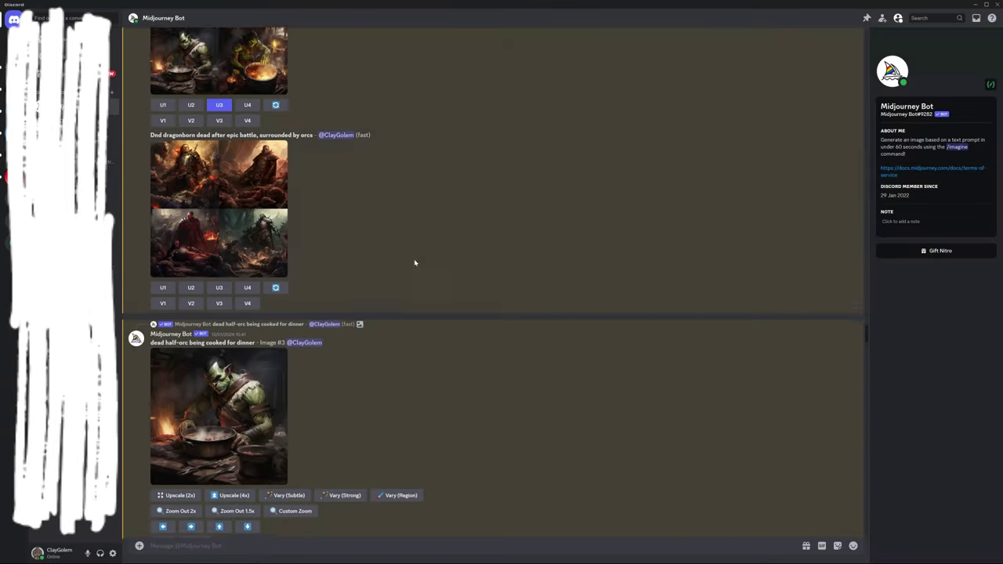
pyautogui.scroll(-15, 484, 253)
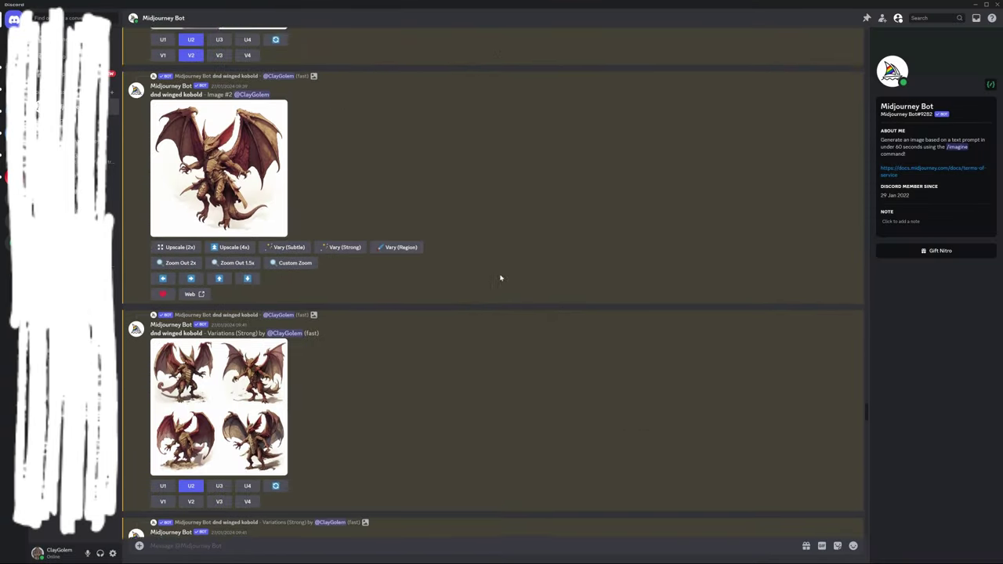
pyautogui.scroll(-7, 509, 278)
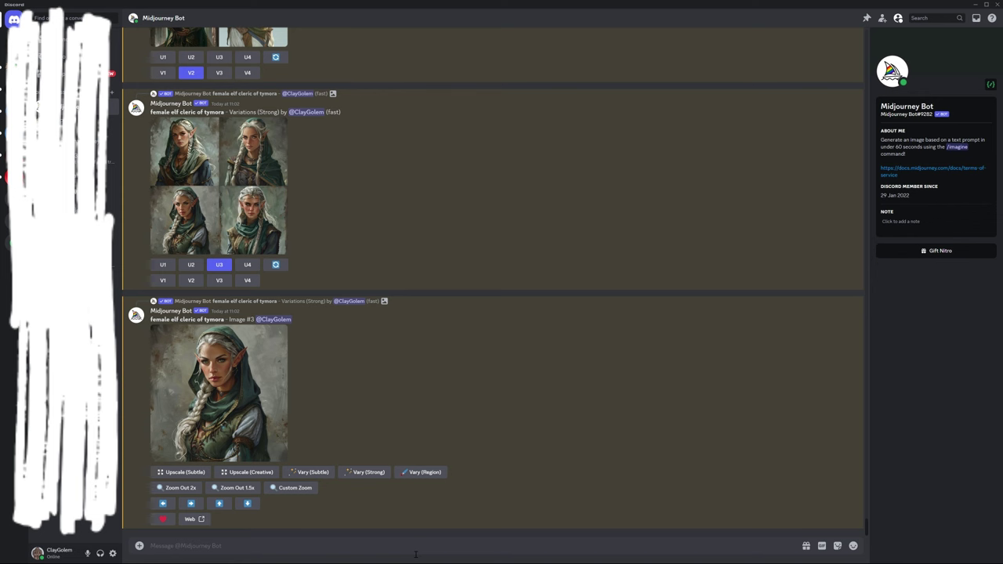
# Send the Midjourney /imagine prompt 'lightly wooded path'.
pyautogui.write('/imagin')
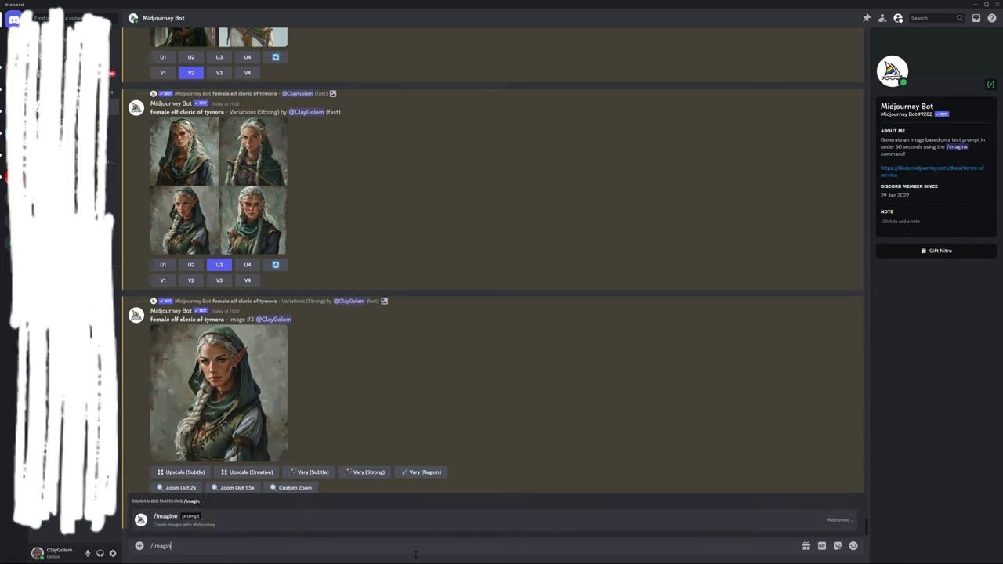
pyautogui.press('Tab')
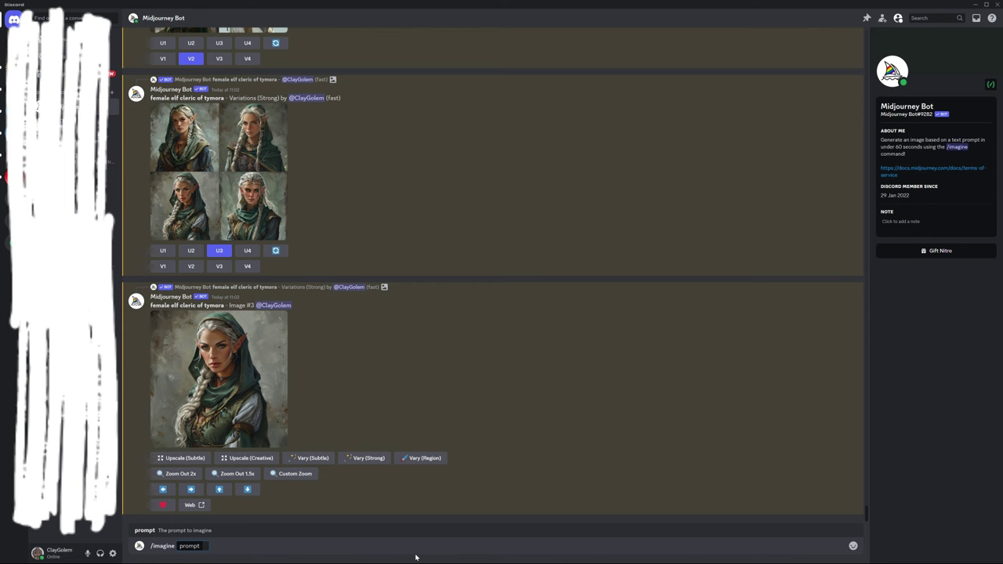
pyautogui.write('lightwooded')
pyautogui.press('BackSpace')
pyautogui.press('BackSpace')
pyautogui.press('BackSpace')
pyautogui.press('BackSpace')
pyautogui.press('BackSpace')
pyautogui.press('BackSpace')
pyautogui.press('BackSpace')
pyautogui.press('BackSpace')
pyautogui.press('BackSpace')
pyautogui.write('htly wooded path')
pyautogui.press('Return')
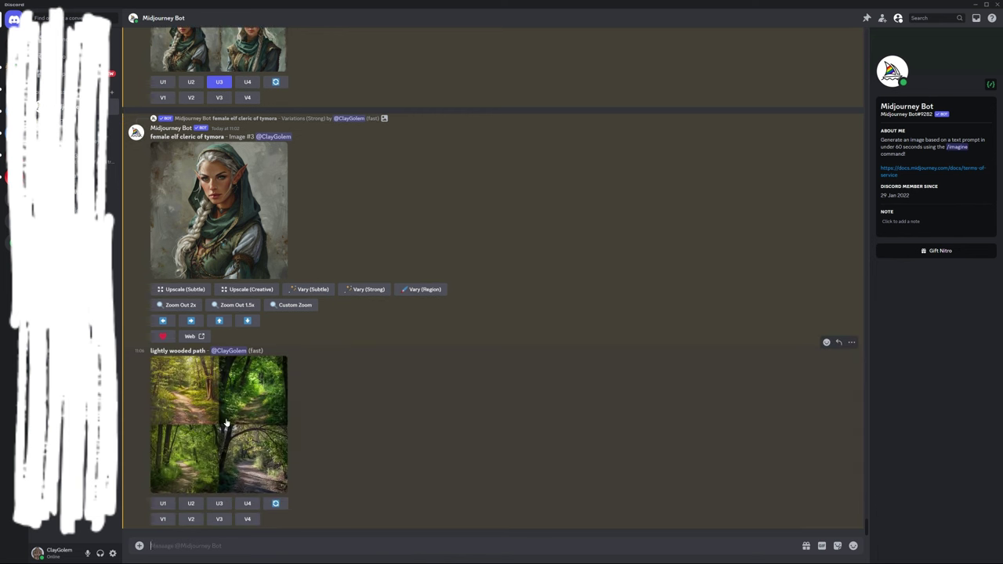
# Preview the lightly wooded path grid, then request strong variations of image 1 with V1.
pyautogui.click(225, 421)
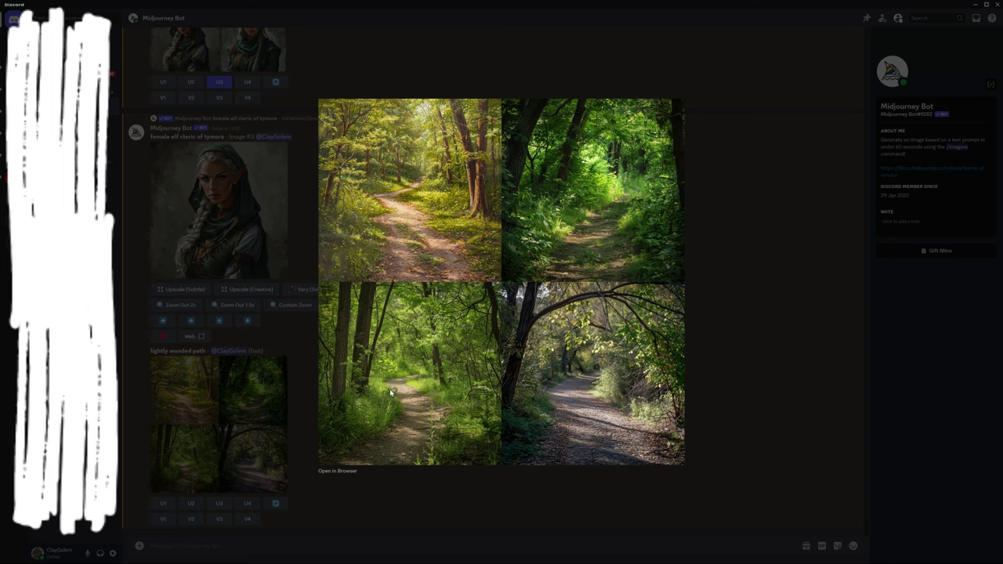
pyautogui.click(520, 503)
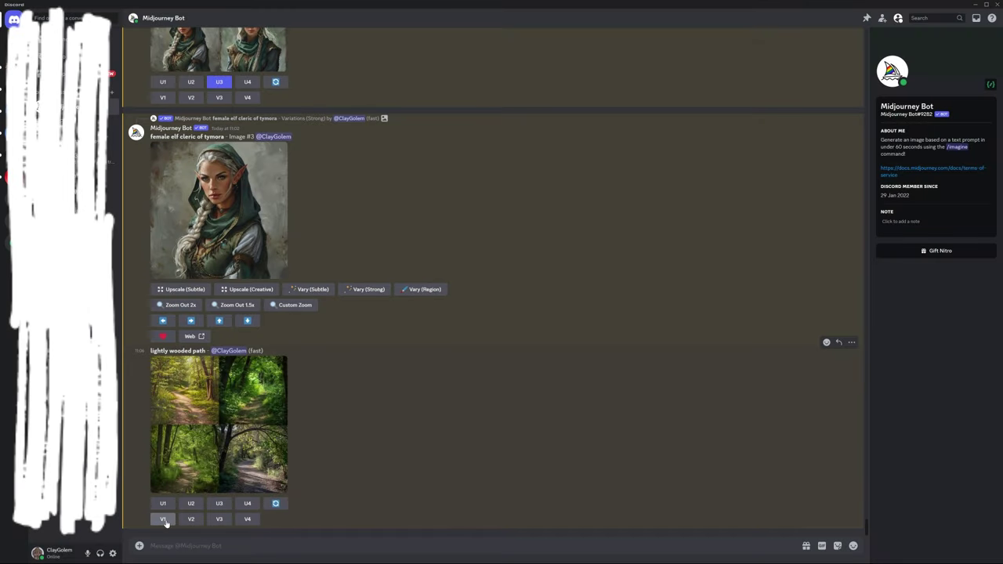
pyautogui.click(164, 520)
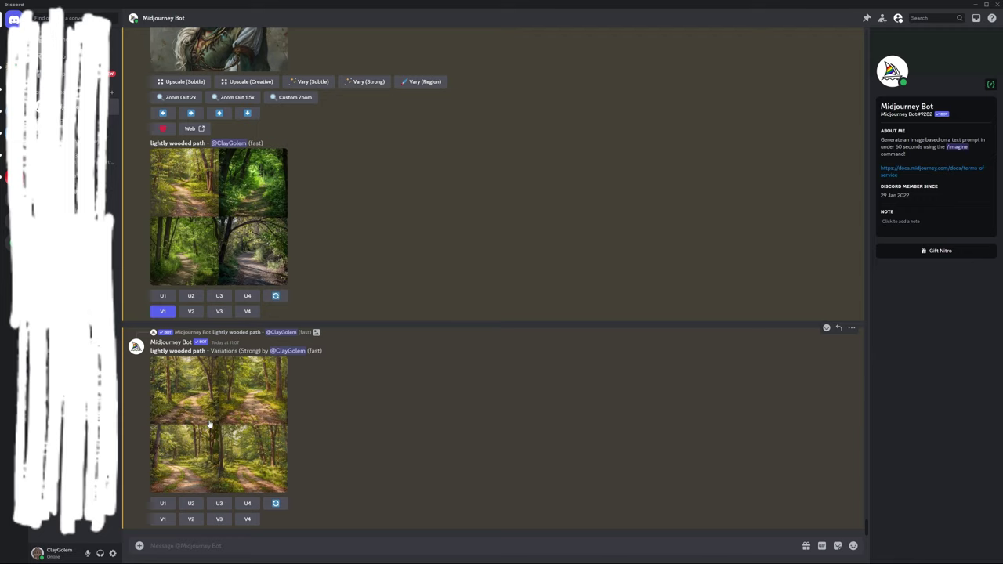
# Preview the variations grid, upscale variation 2 with U2, and enlarge the resulting Image #2.
pyautogui.click(217, 427)
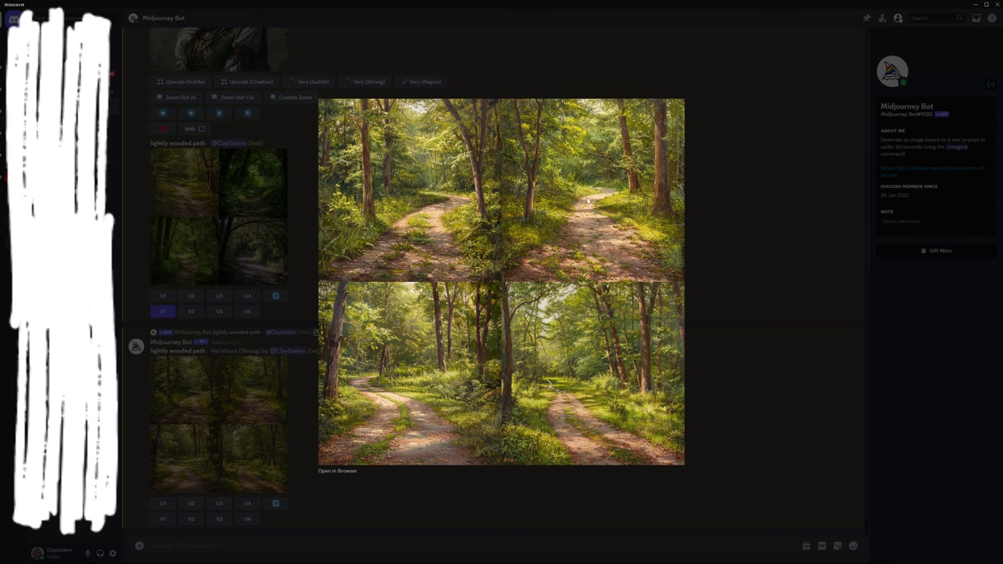
pyautogui.click(704, 248)
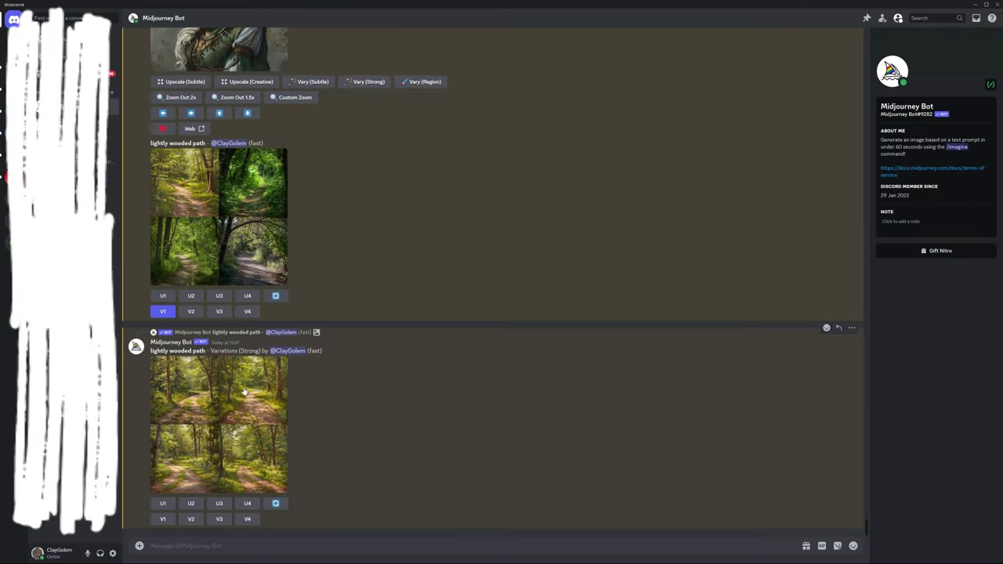
pyautogui.click(190, 503)
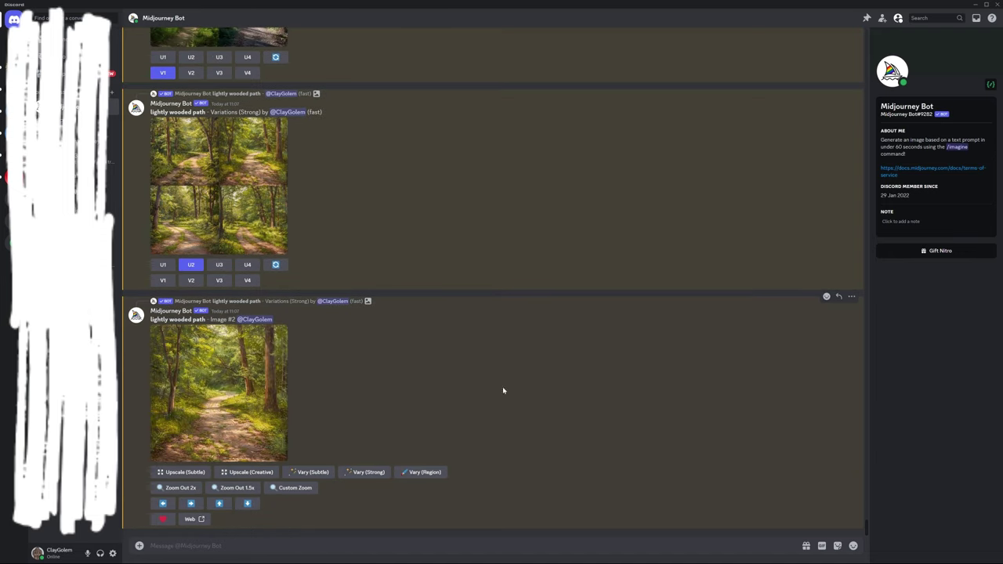
pyautogui.click(214, 398)
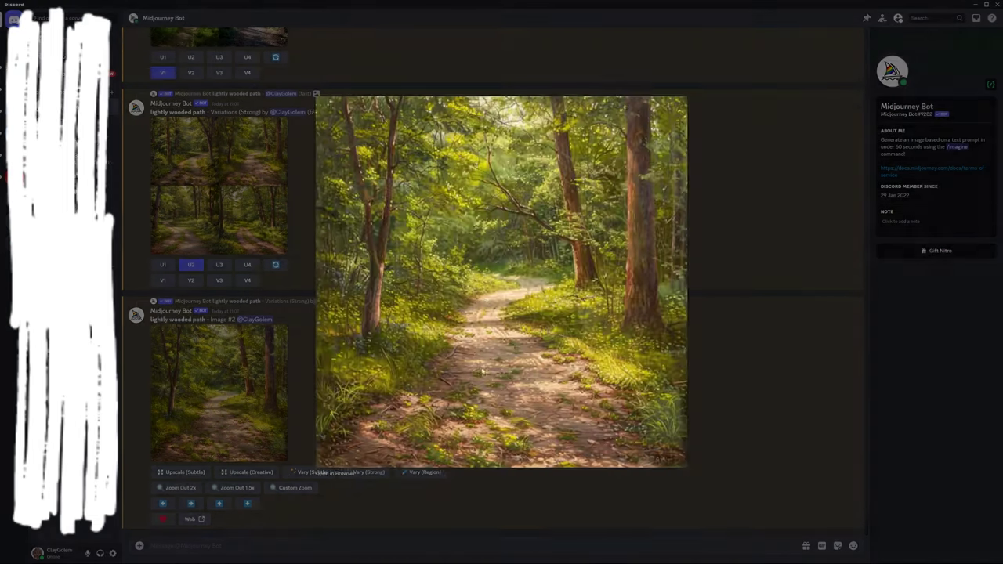
# Save the enlarged path image, browsing to the Software (F:) > D&D > Phandelver folder.
pyautogui.rightClick(501, 270)
pyautogui.click(537, 291)
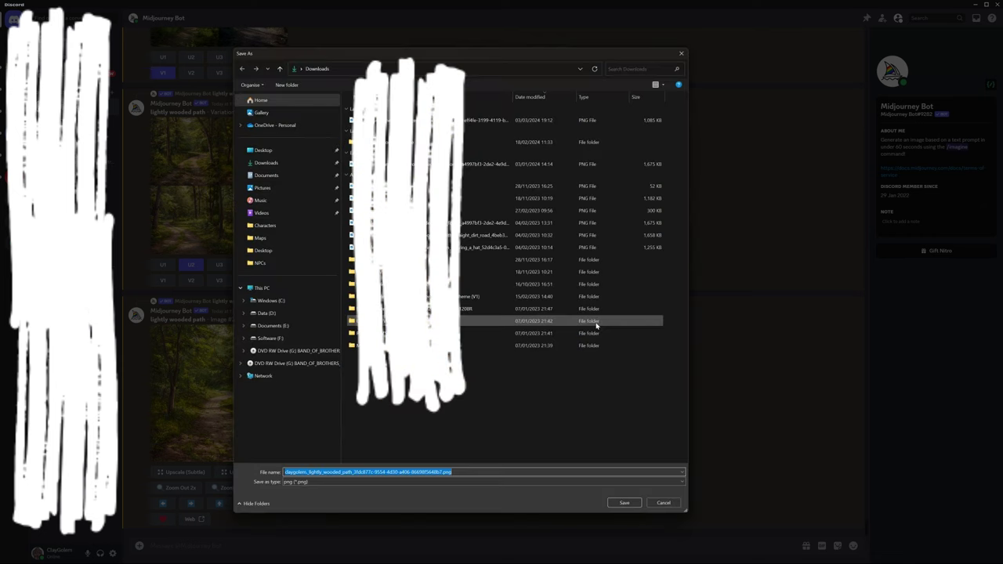
pyautogui.click(273, 325)
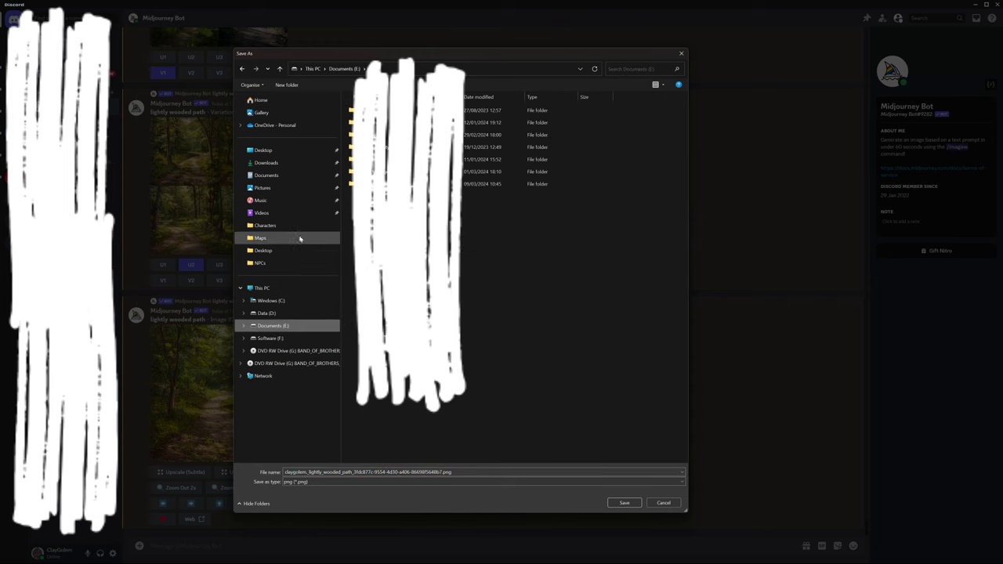
pyautogui.click(297, 338)
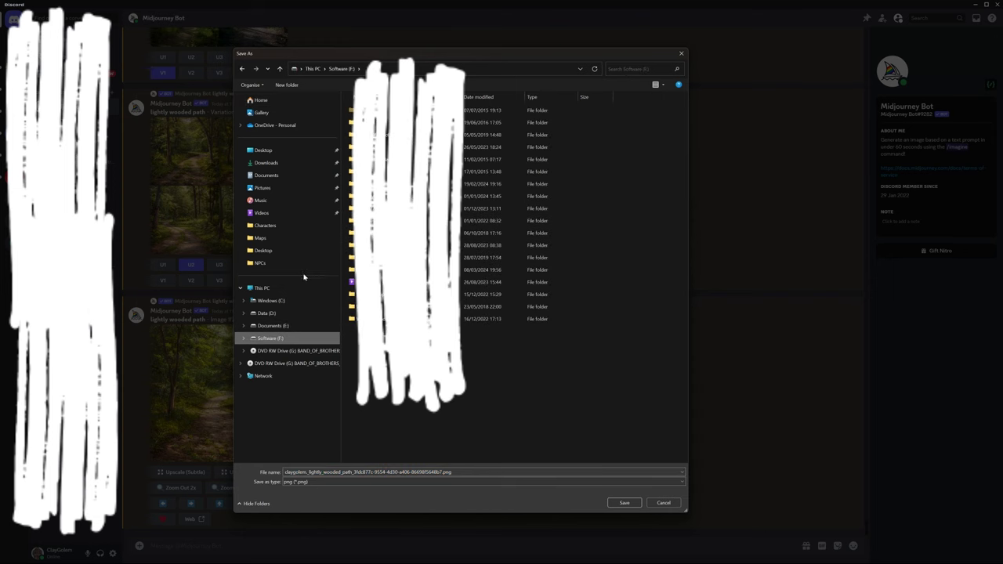
pyautogui.doubleClick(413, 185)
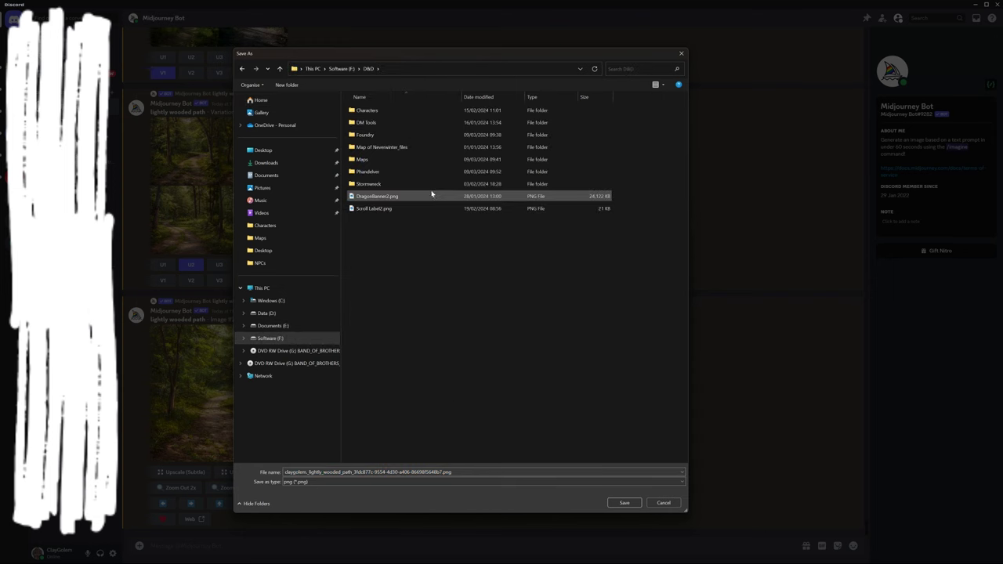
pyautogui.doubleClick(389, 171)
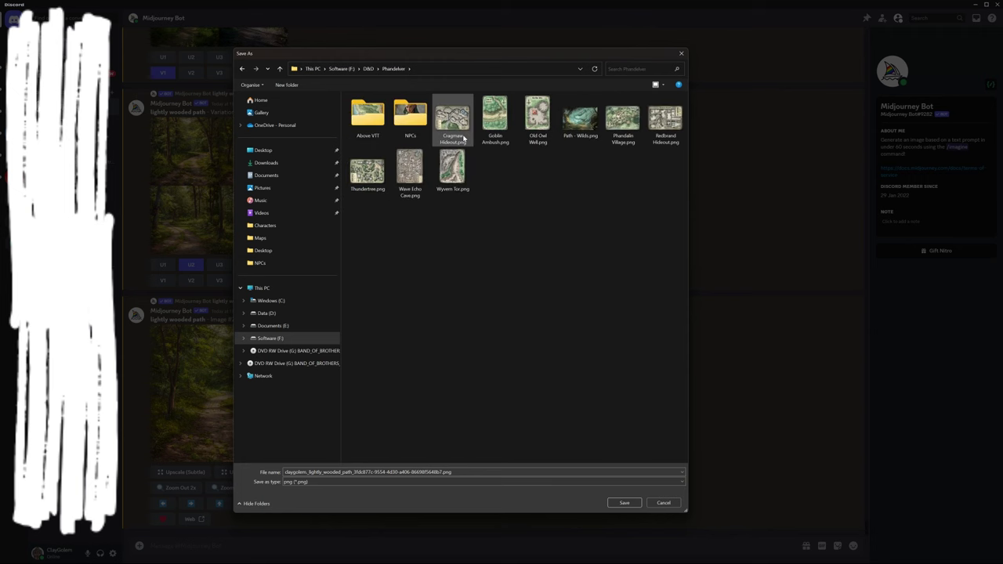
pyautogui.doubleClick(410, 114)
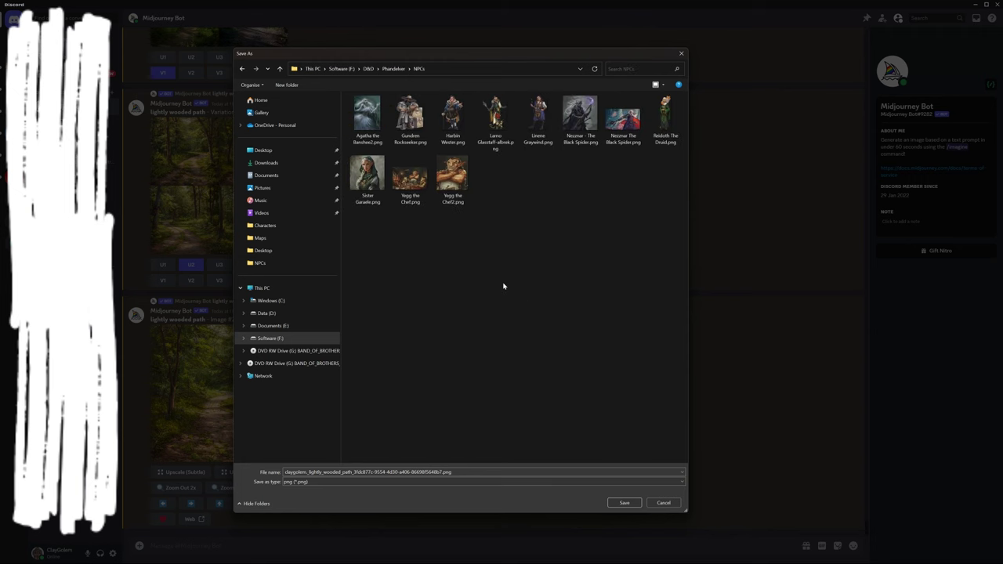
pyautogui.click(393, 68)
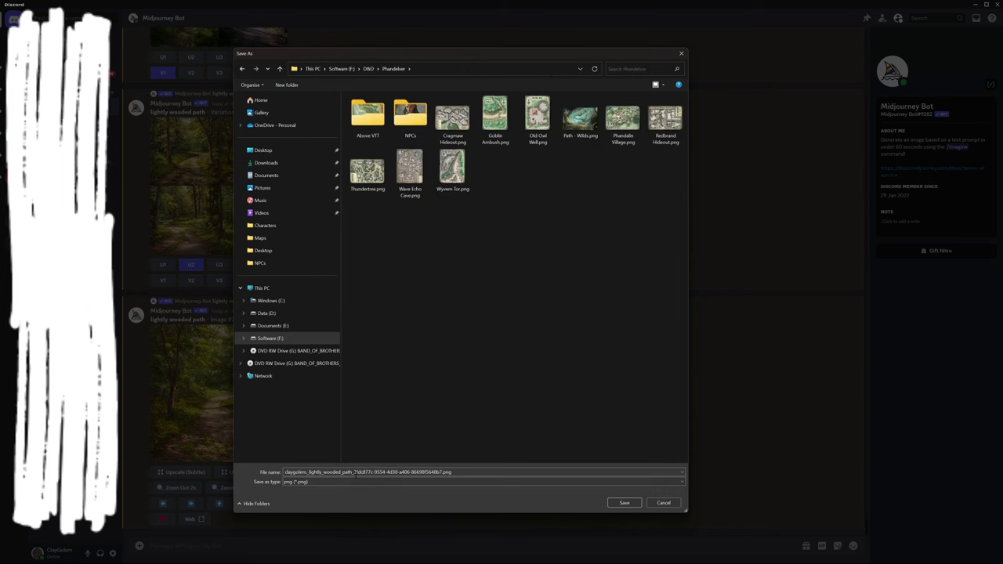
# Replace the default file name with 'Lightly Wooded'.
pyautogui.doubleClick(354, 471)
pyautogui.write('Lig')
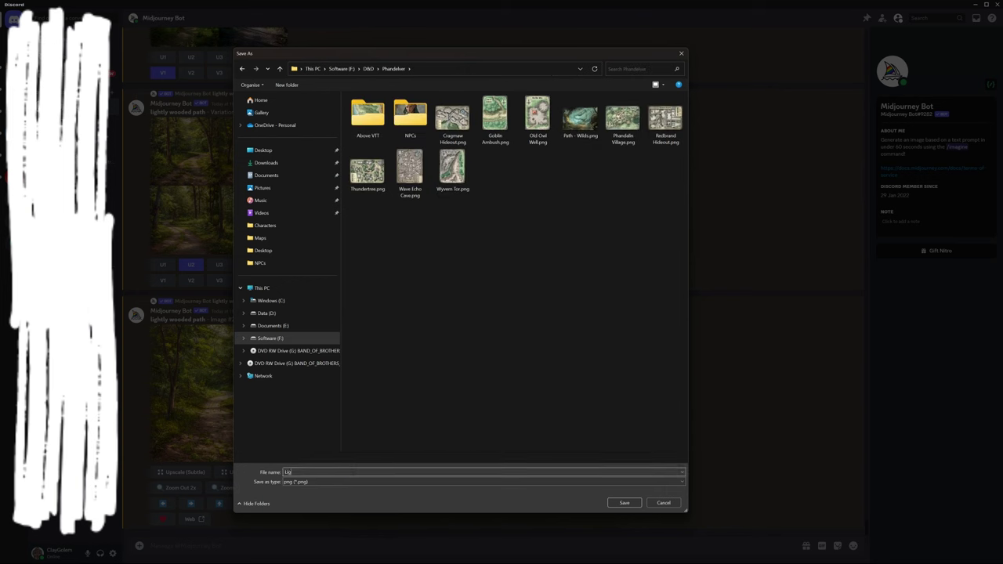
pyautogui.write('htly Wooded')
pyautogui.press('BackSpace')
pyautogui.press('BackSpace')
pyautogui.press('BackSpace')
pyautogui.press('BackSpace')
pyautogui.press('BackSpace')
pyautogui.press('BackSpace')
pyautogui.write('ooded')
# Confirm saving the Lightly Wooded image into the Phandelver folder.
pyautogui.click(617, 502)
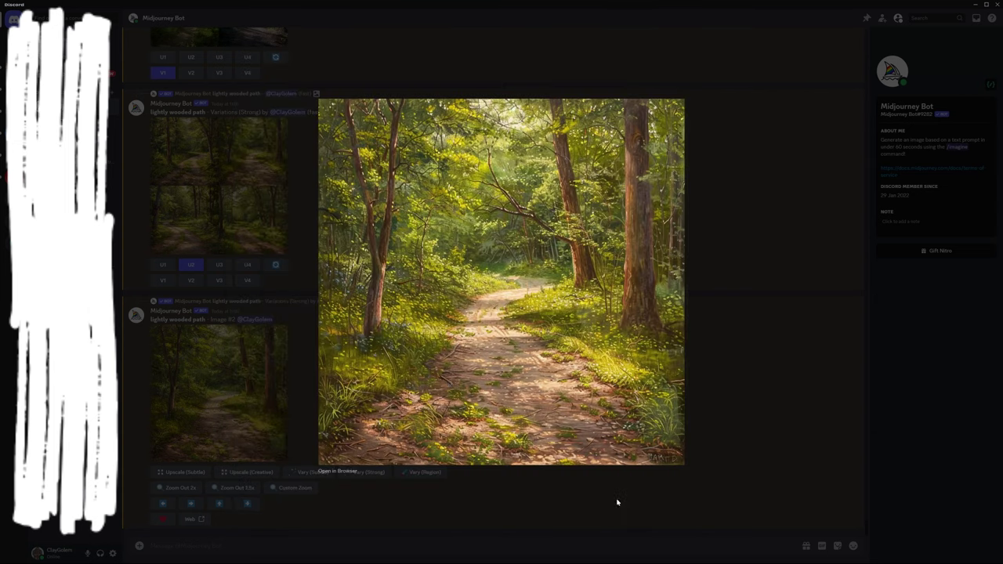